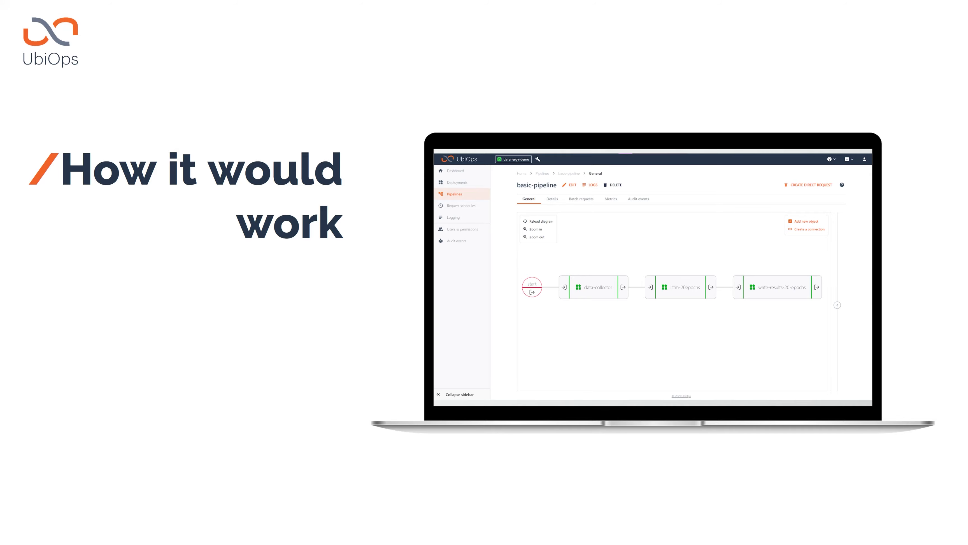
- Exit the slide presentation and switch to the UbiOps dashboard in full-screen view
key("Escape")
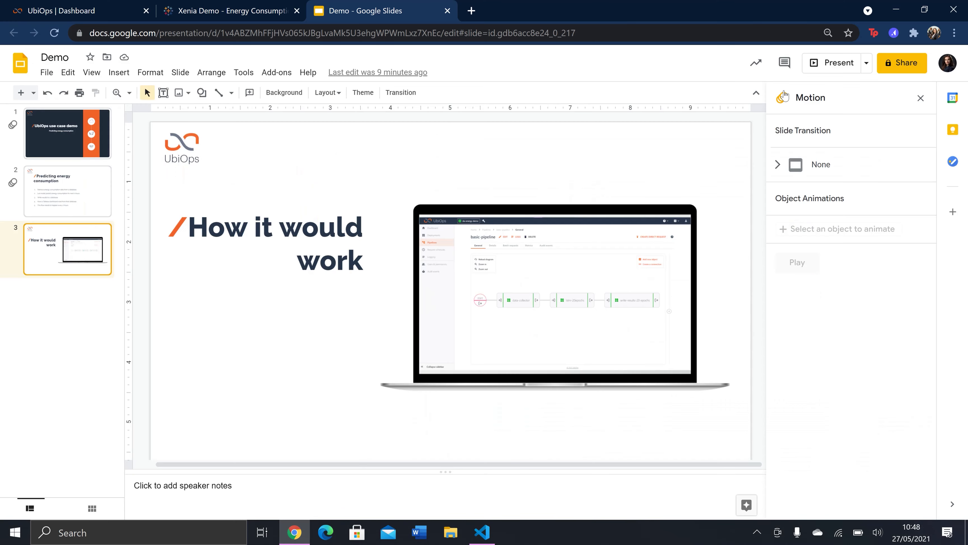
left_click(84, 4)
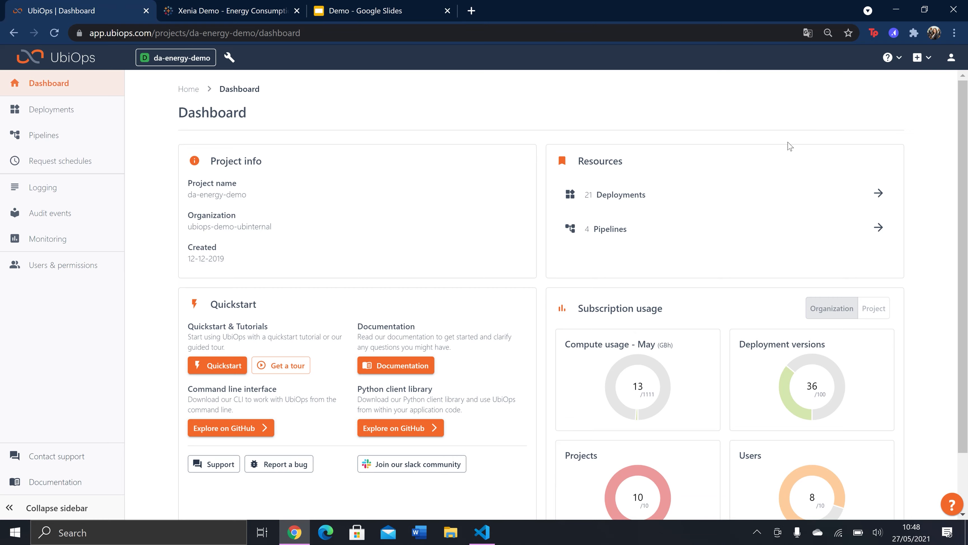
key("F11")
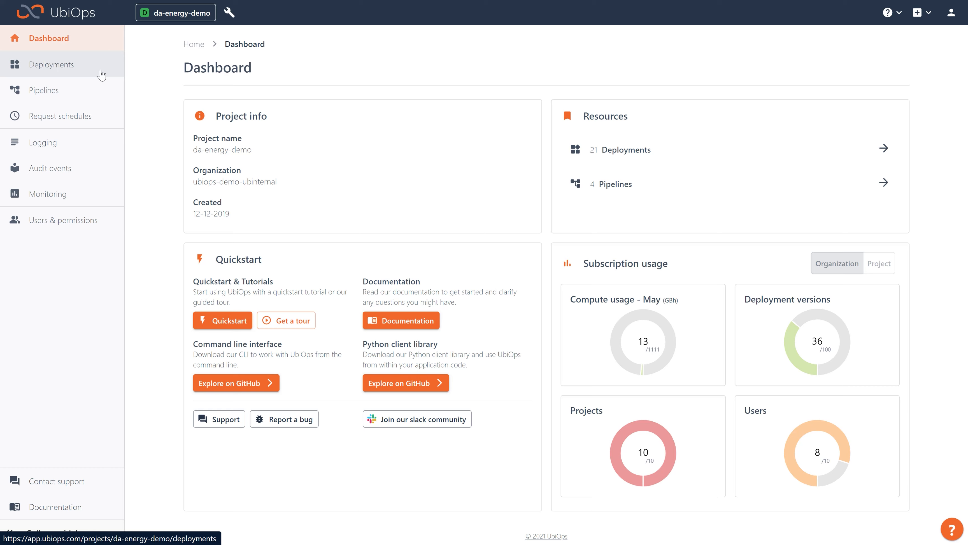
- Start creating a new deployment and name it lstm-network
left_click(102, 75)
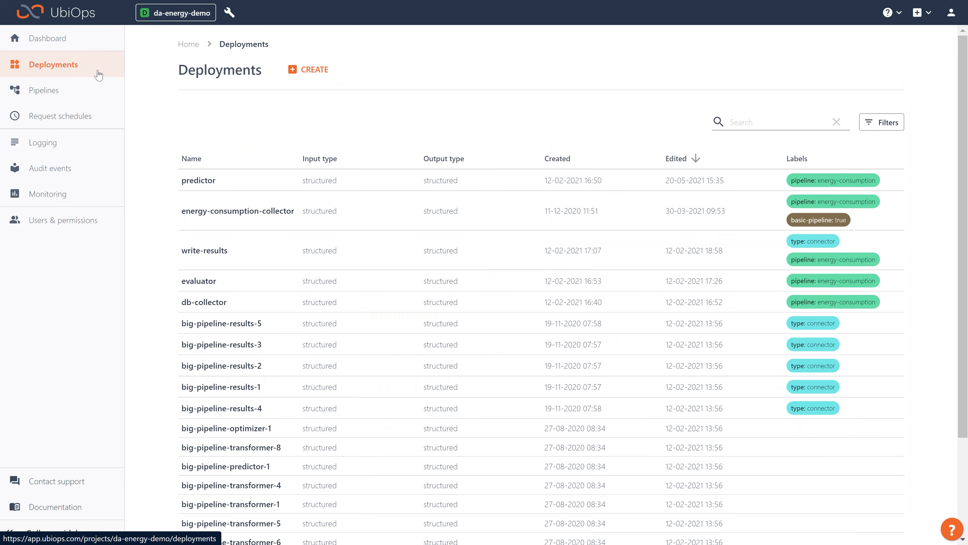
left_click(303, 73)
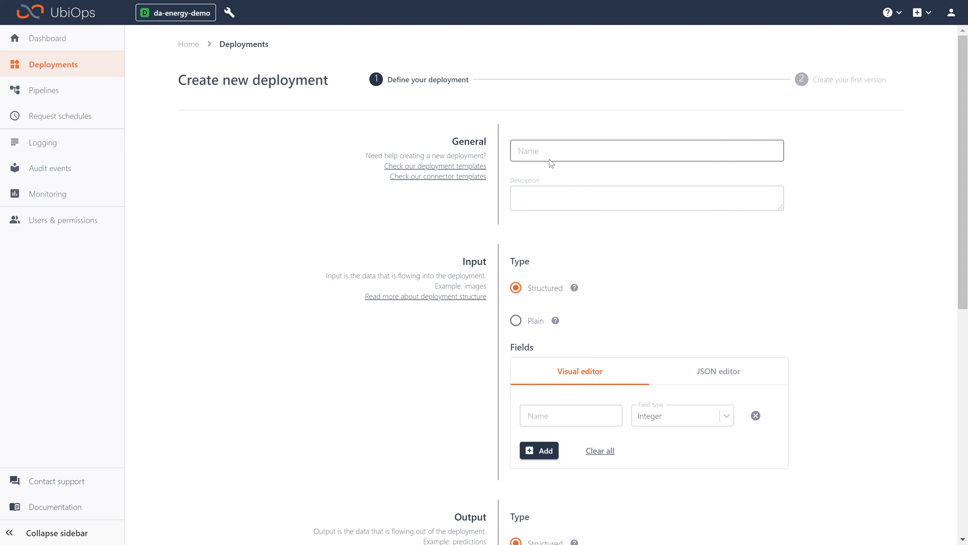
left_click(556, 146)
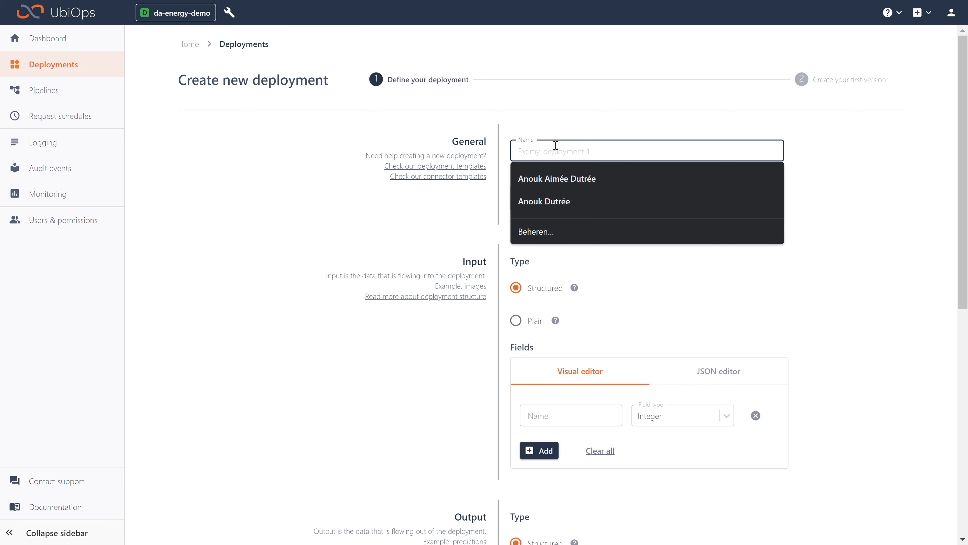
type("lstm-netw")
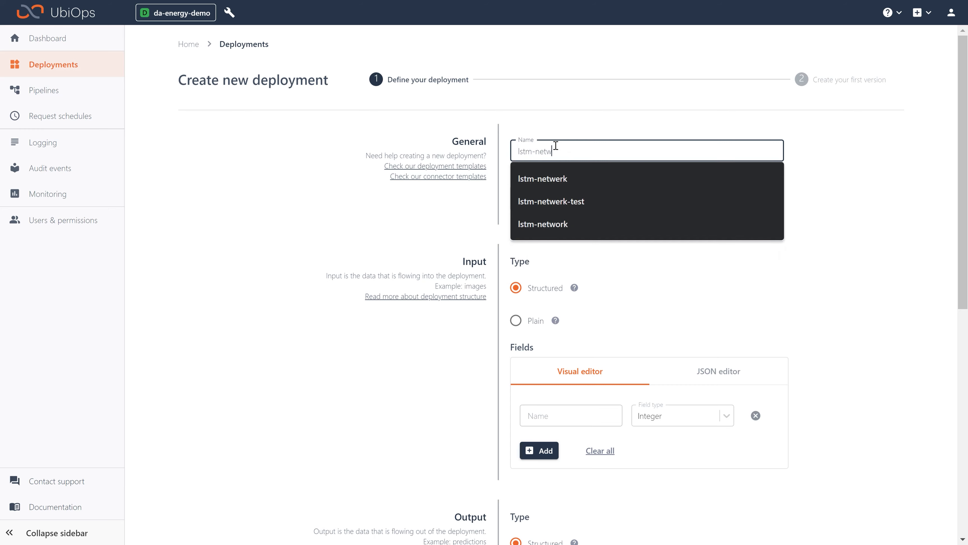
type("ork")
- Keep the deployment input structured and define its first input field as past_values with type Array of doubles
scroll(629, 225, "down", 2)
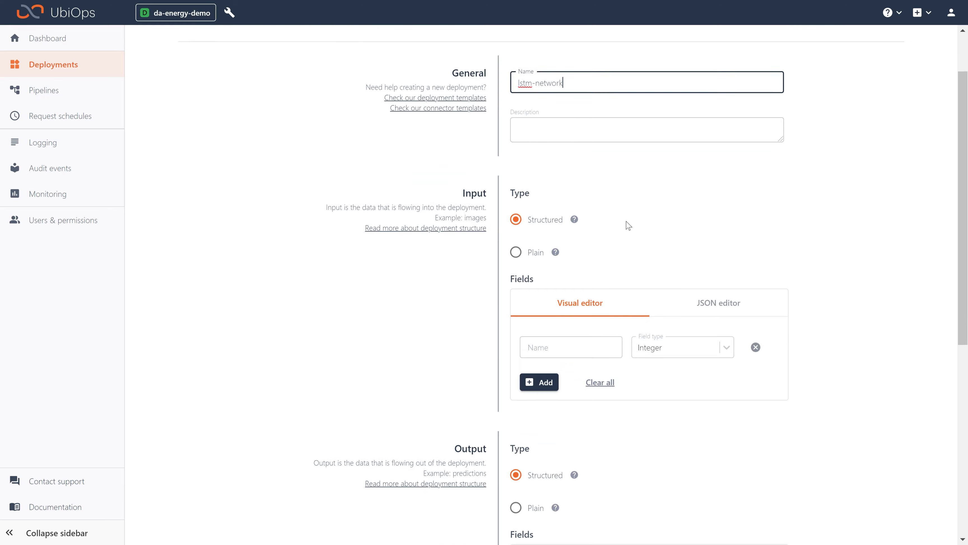
scroll(629, 225, "down", 3)
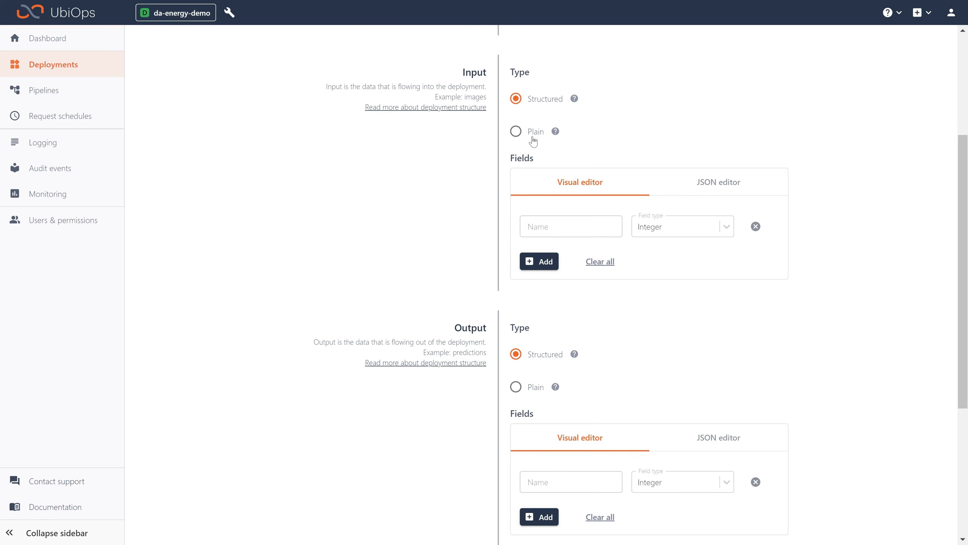
left_click(518, 131)
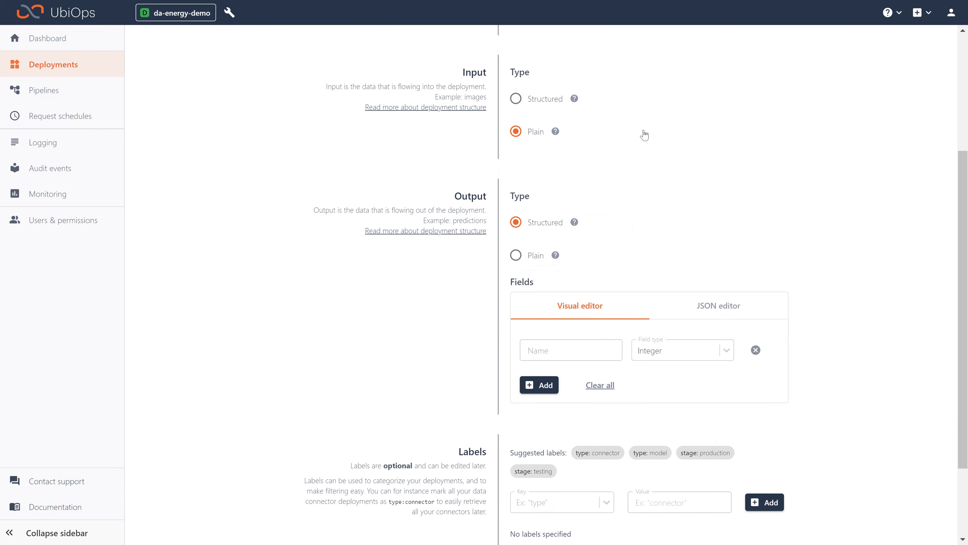
left_click(521, 105)
left_click(574, 225)
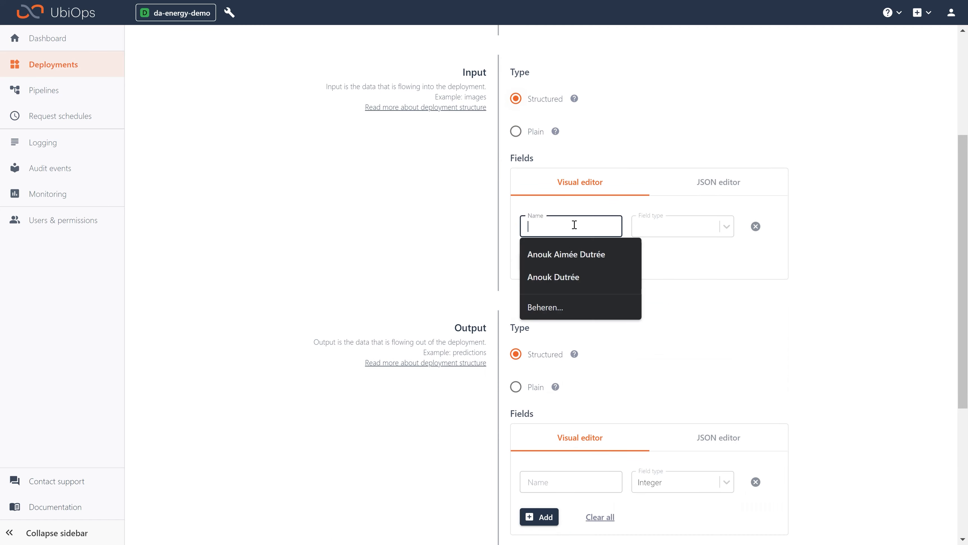
type("past")
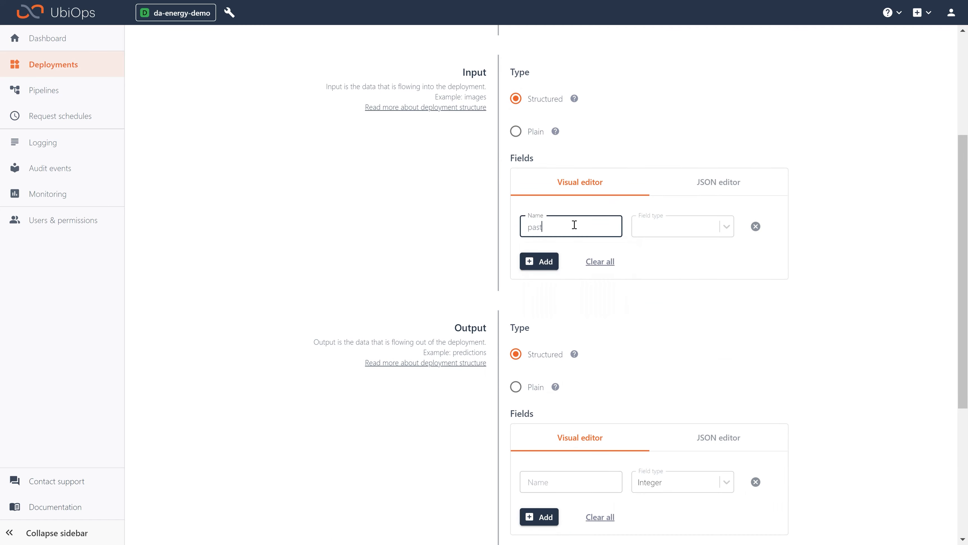
type("_values")
left_click(674, 234)
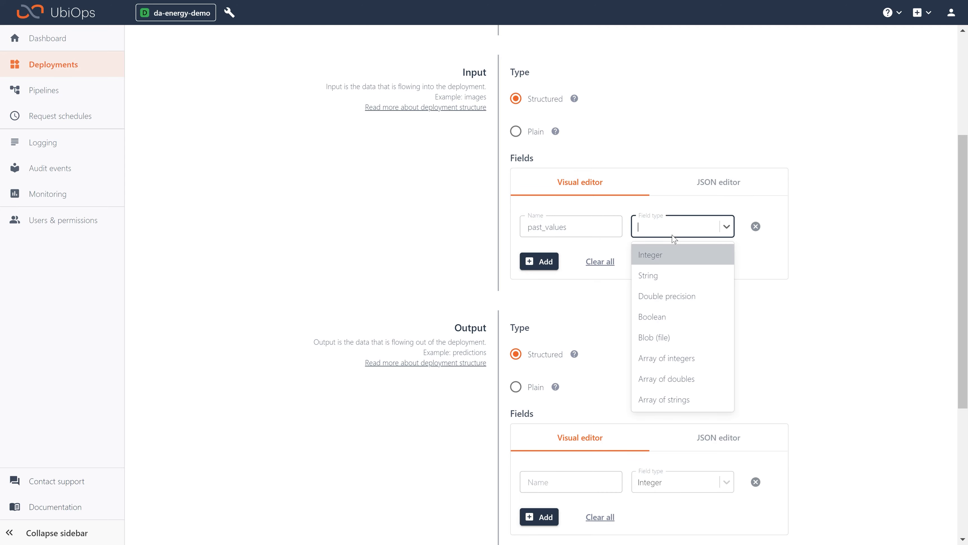
left_click(697, 378)
- Add a second input field named n_predictions with type Integer
left_click(553, 262)
left_click(556, 264)
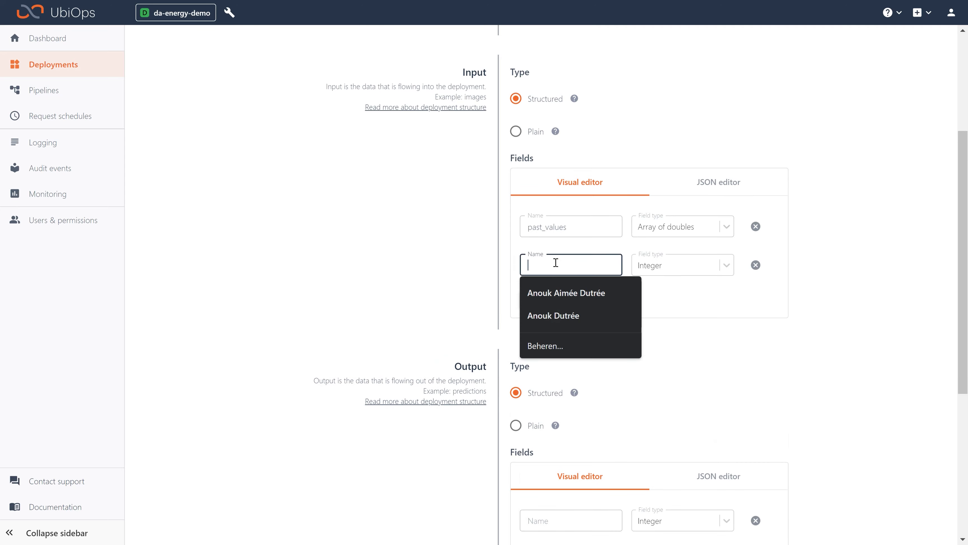
type("n_prediction")
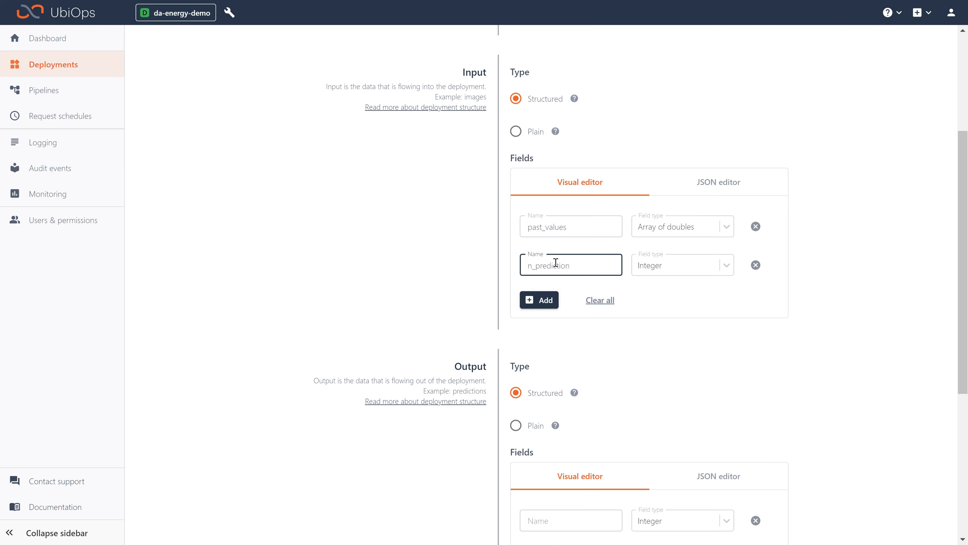
type("s")
left_click(703, 267)
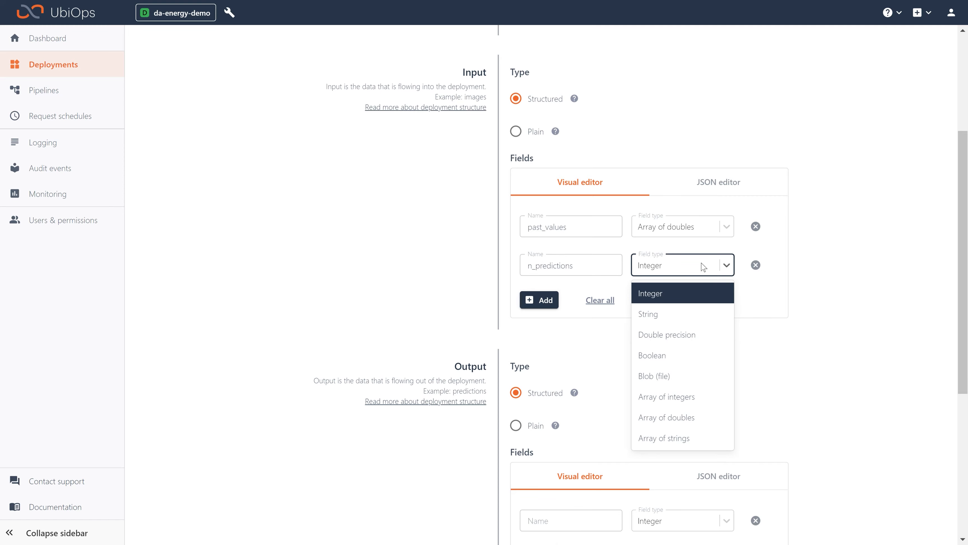
left_click(685, 297)
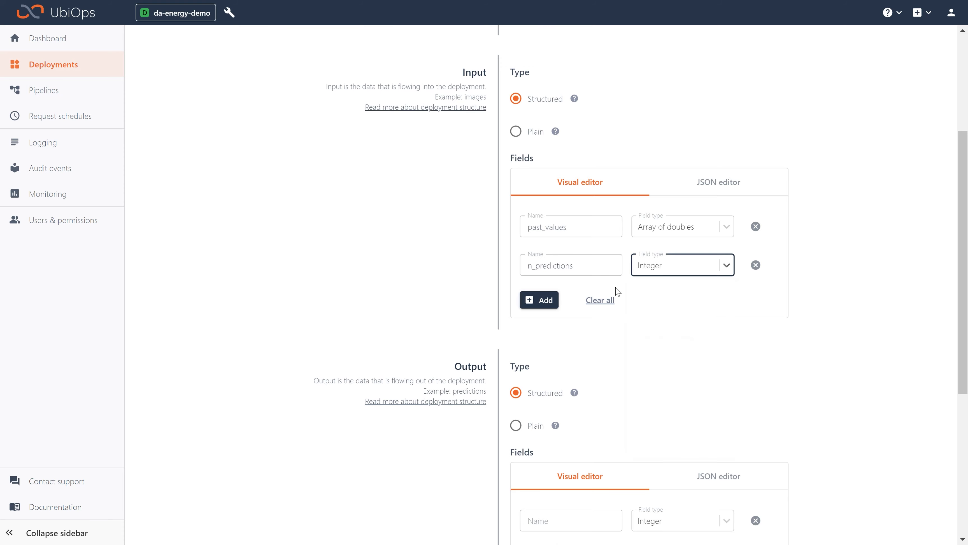
- Add a third input field named last_hour with type String
left_click(537, 300)
left_click(542, 301)
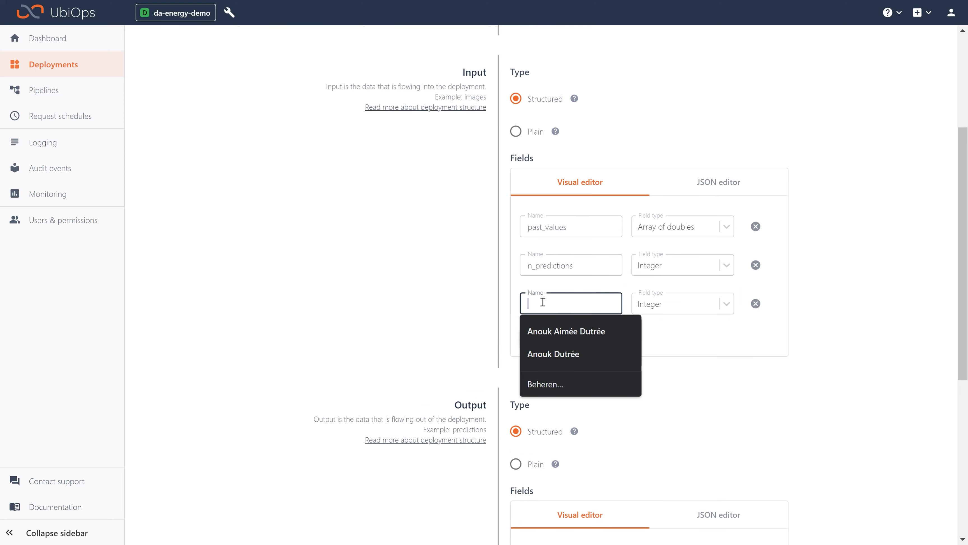
type("last_hour")
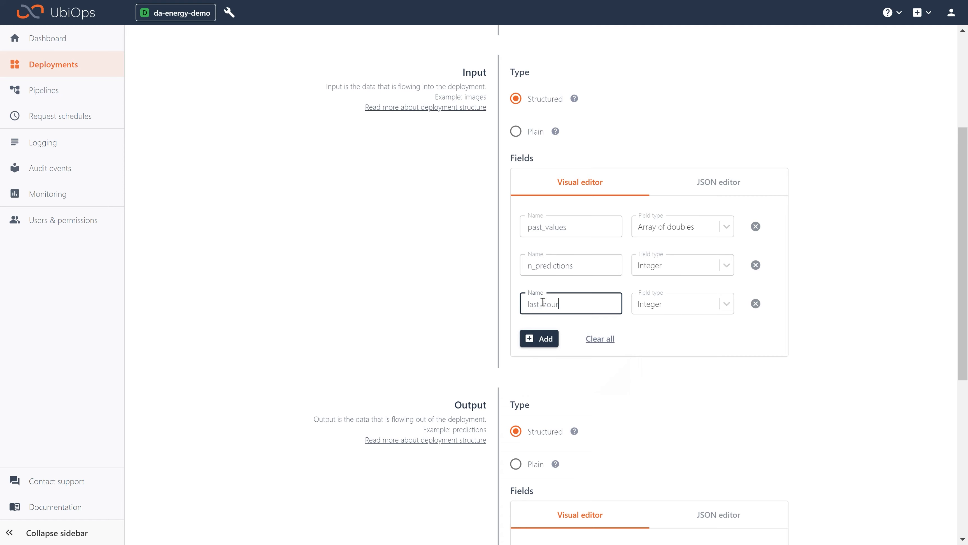
left_click(662, 305)
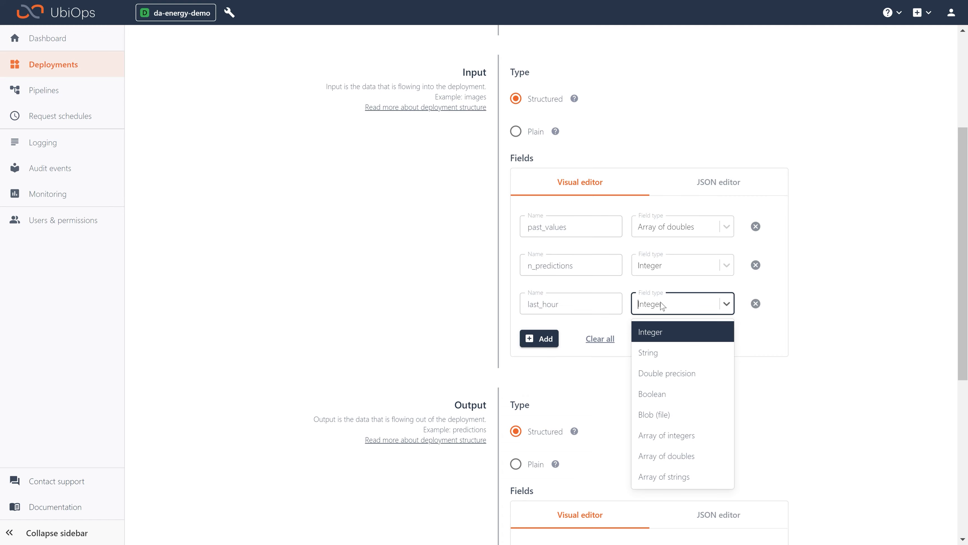
left_click(668, 352)
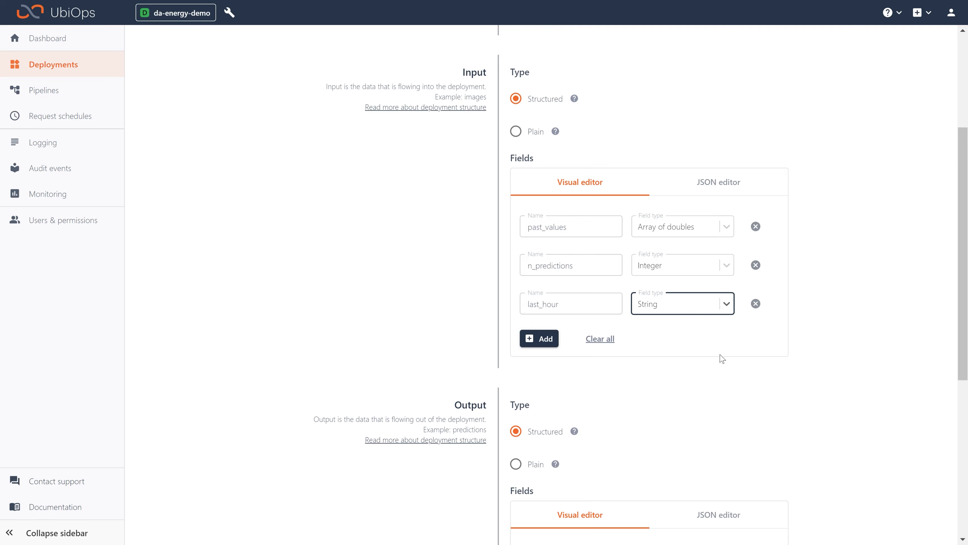
- Define the first output field as hourly_consume with type Double precision
scroll(677, 387, "down", 5)
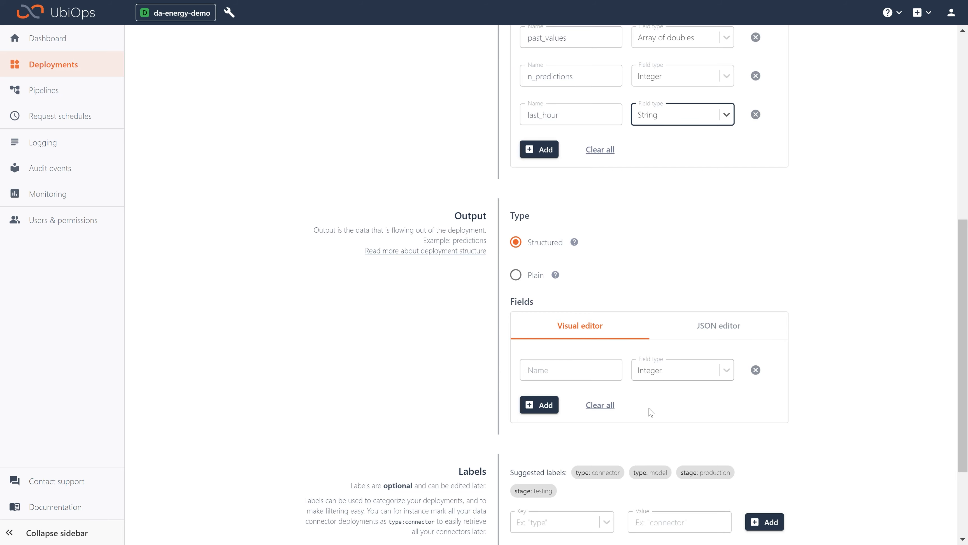
left_click(572, 372)
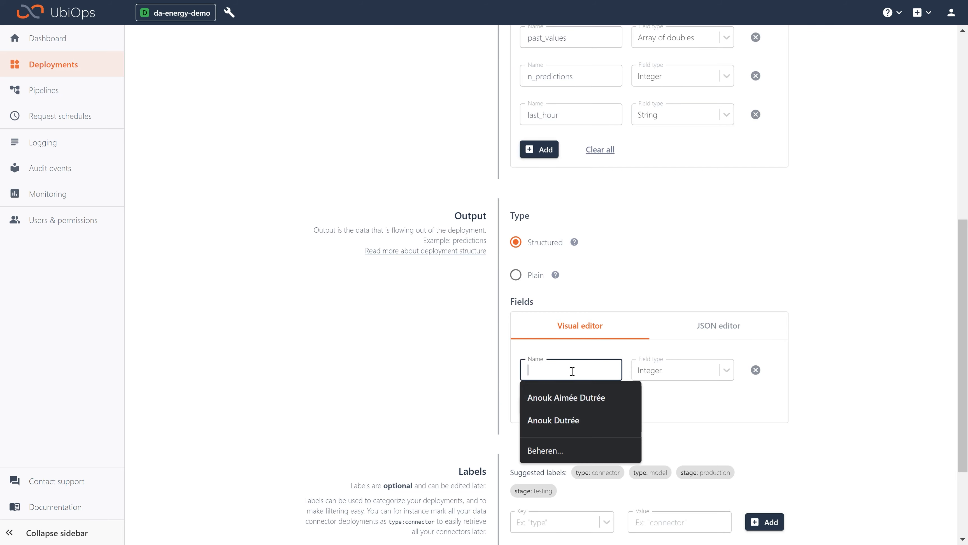
type("hourly")
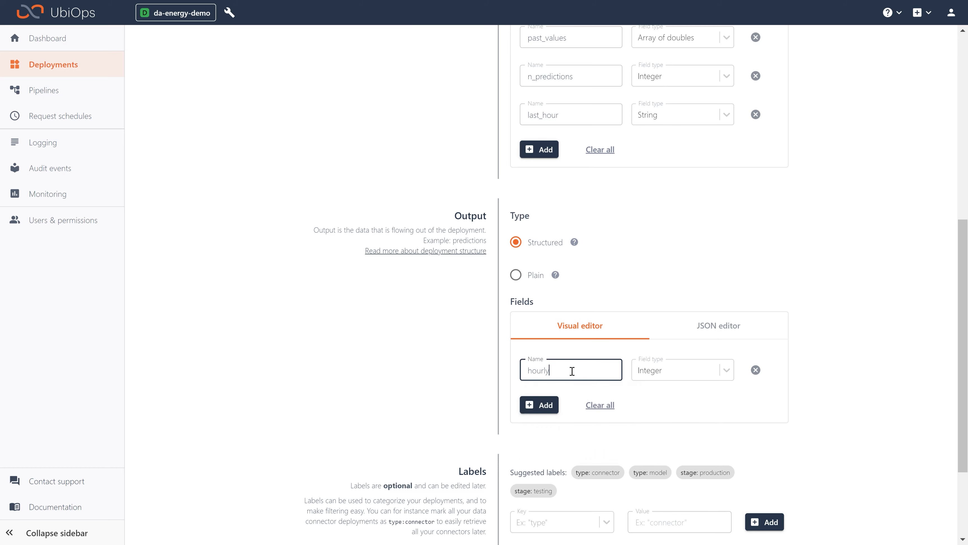
type("_consume")
left_click(710, 370)
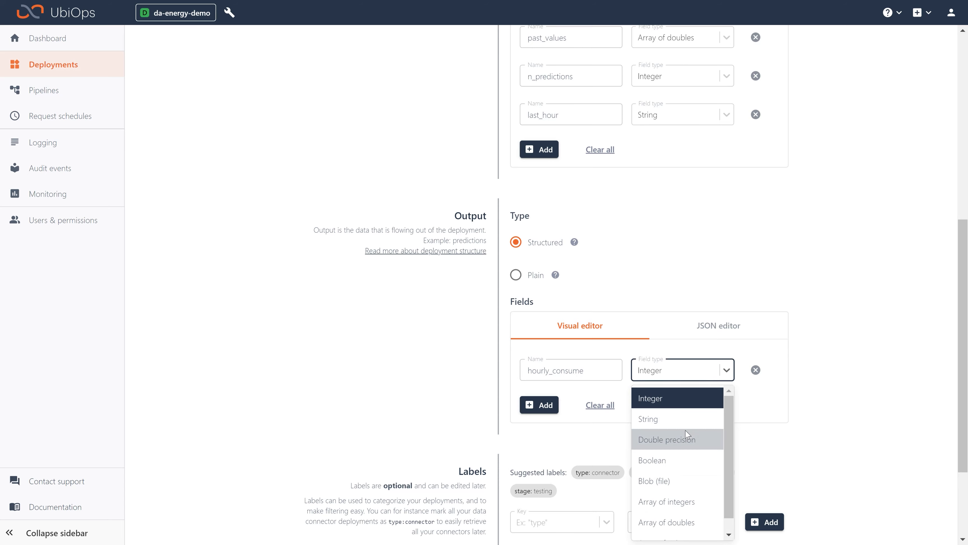
left_click(681, 439)
- Add a second output field named creation_datetime with type String
scroll(678, 419, "down", 3)
left_click(534, 279)
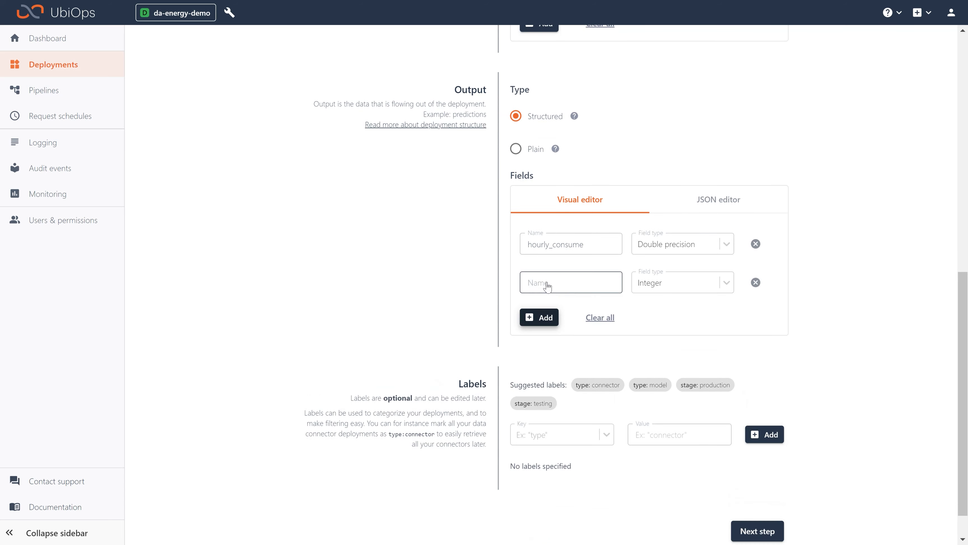
left_click(548, 282)
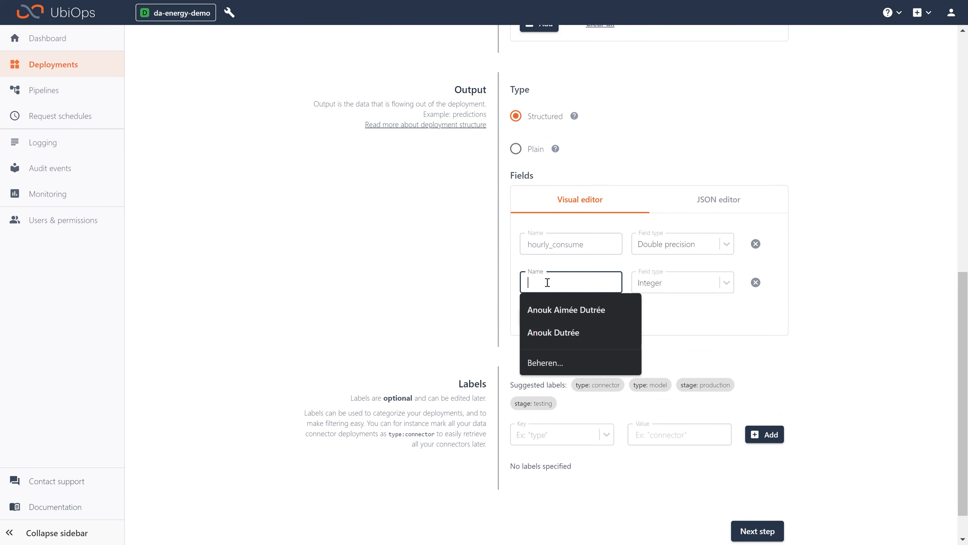
type("creation_")
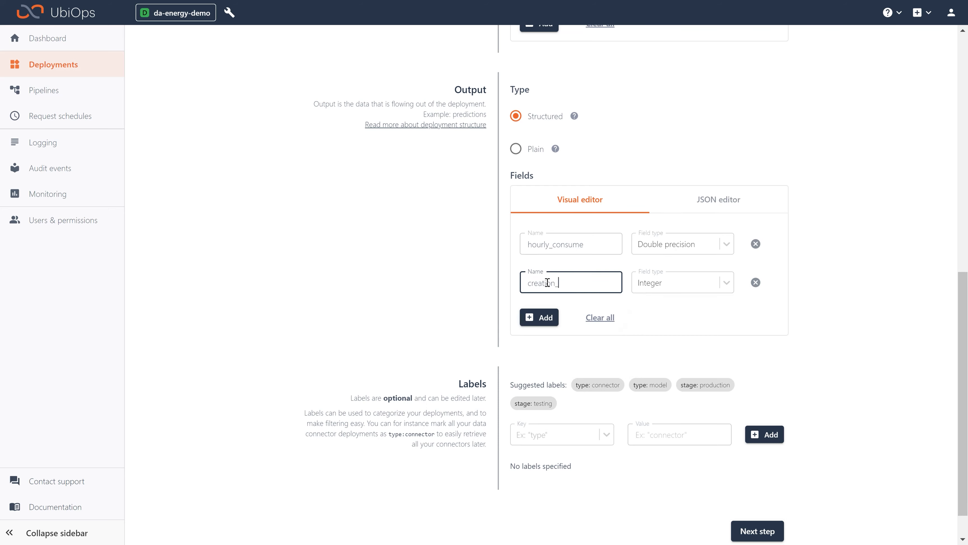
type("datetime")
left_click(670, 289)
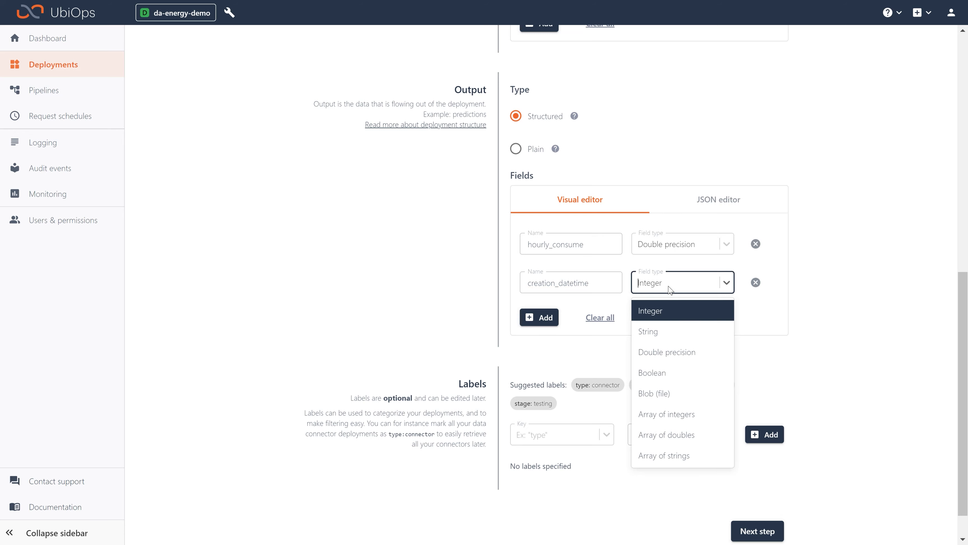
left_click(667, 331)
- Add a third output field named prediction_datetime with type String
left_click(549, 317)
left_click(550, 314)
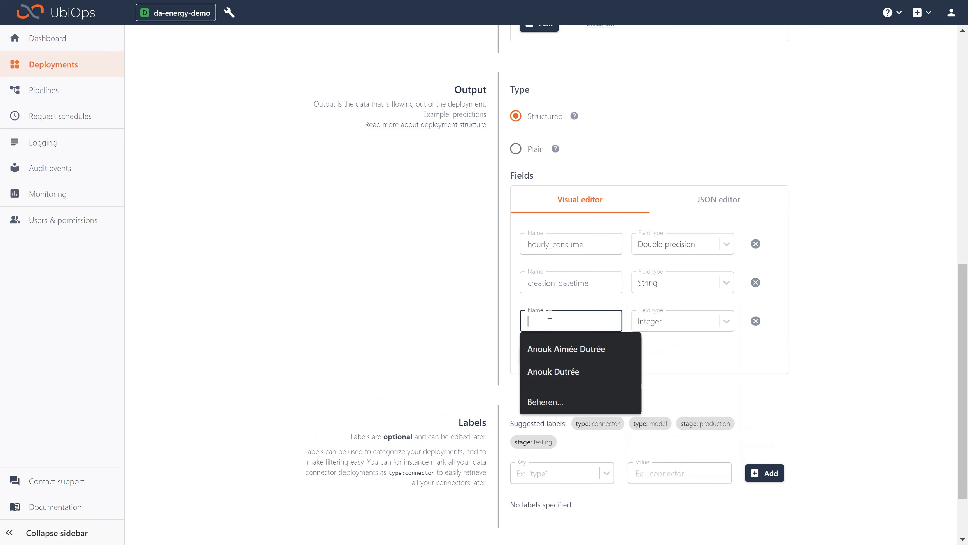
type("prediction_")
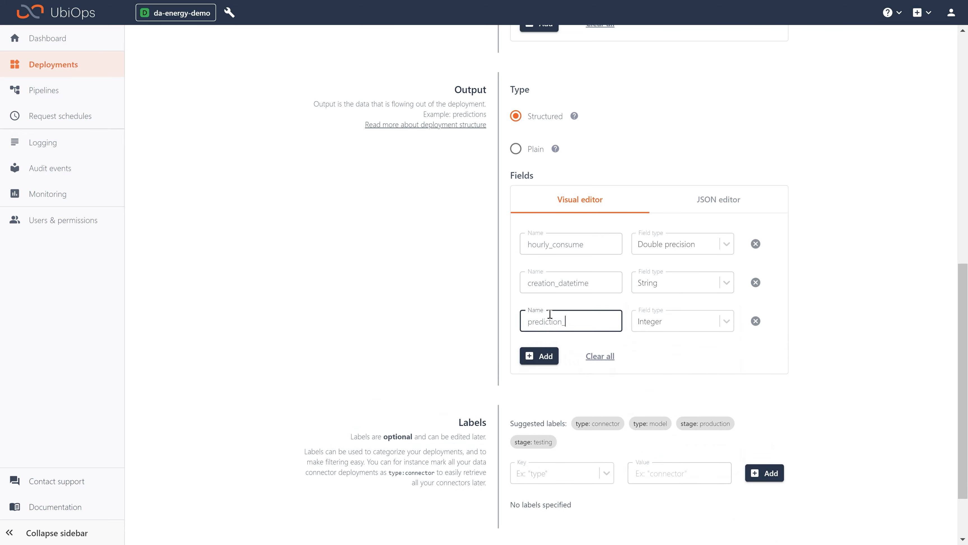
type("datetime")
left_click(672, 325)
left_click(674, 367)
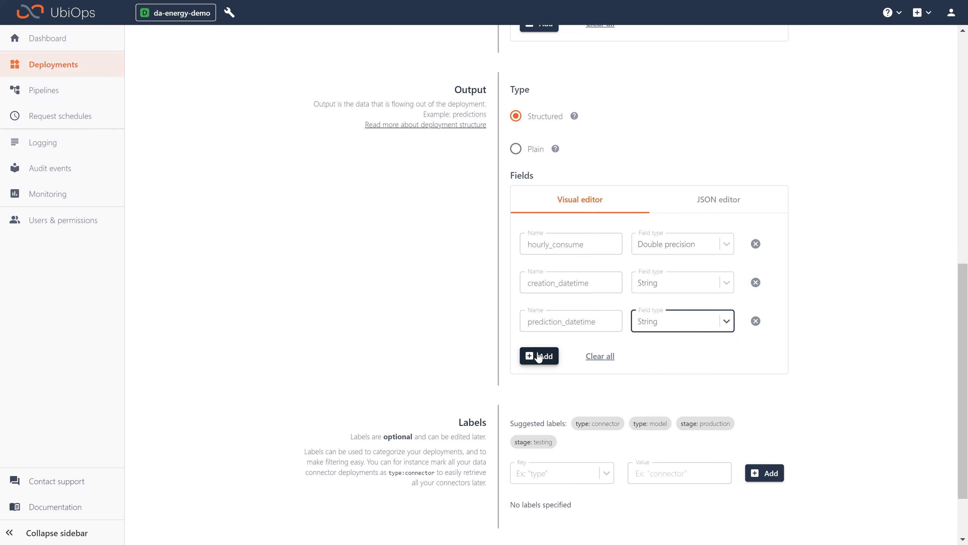
- Add a fourth output field named model_version with type String
left_click(539, 358)
left_click(558, 359)
type("m")
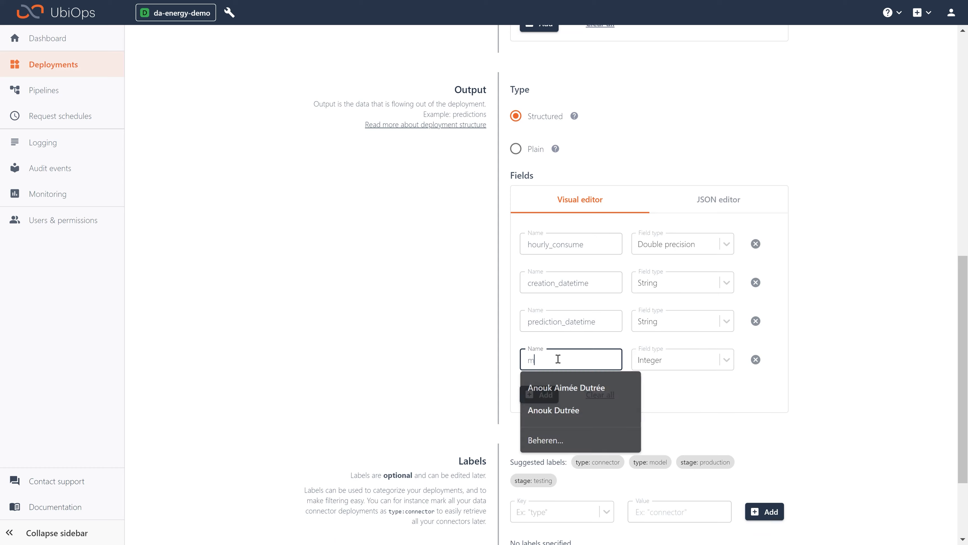
type("odel_versio")
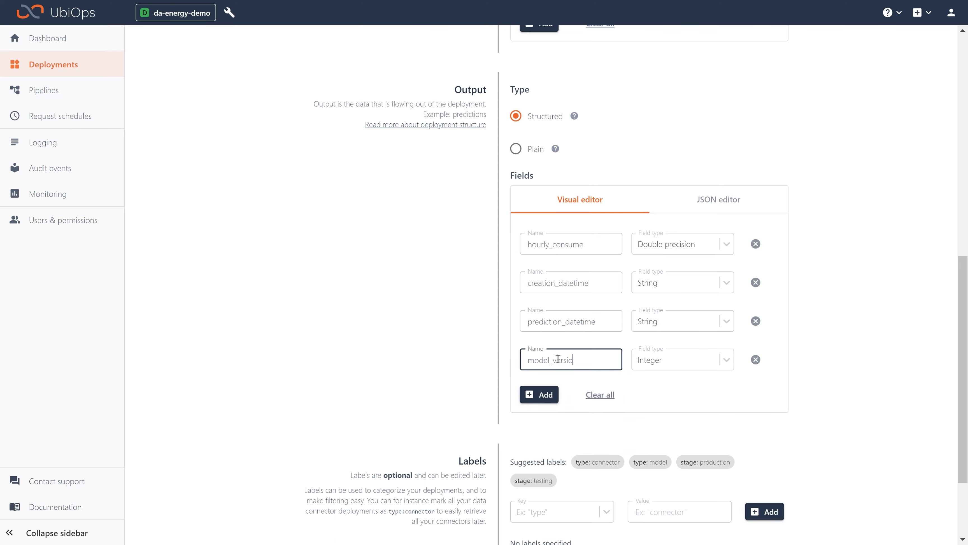
type("n")
left_click(673, 365)
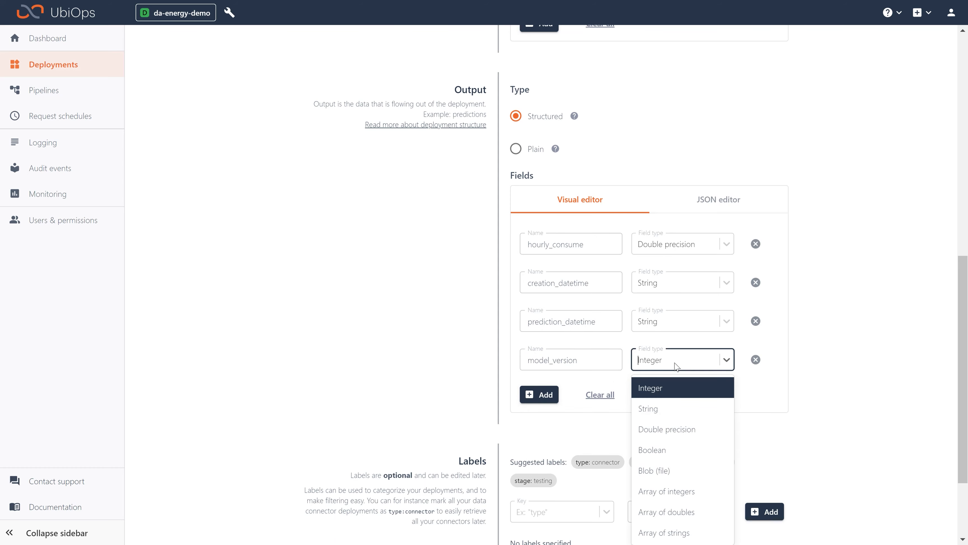
left_click(681, 409)
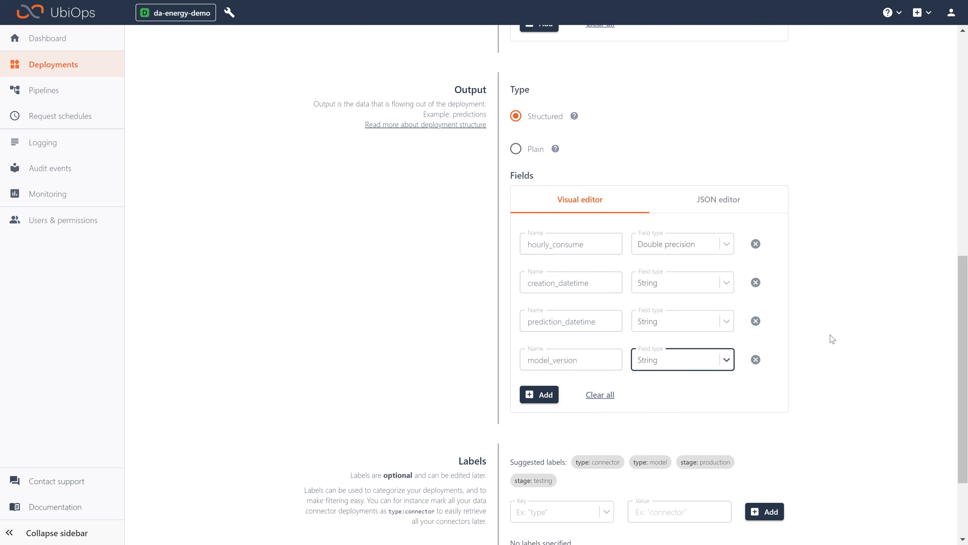
- Label the deployment type: model and stage: testing, and continue to creating its first version
scroll(832, 339, "down", 3)
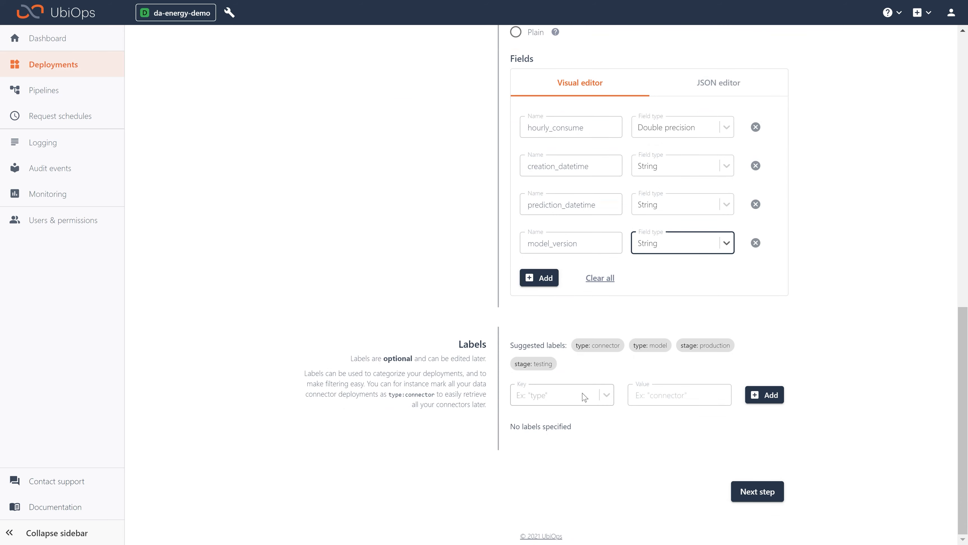
left_click(654, 346)
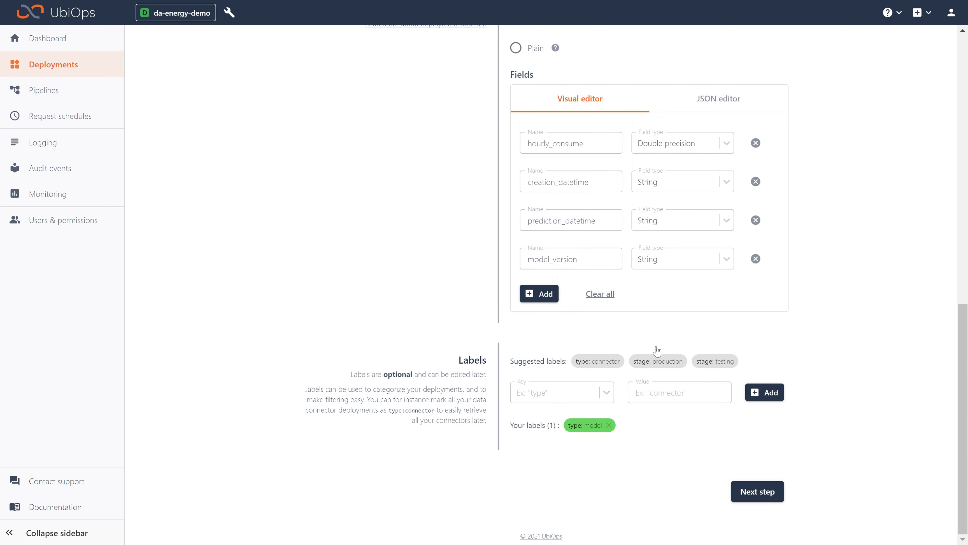
left_click(716, 363)
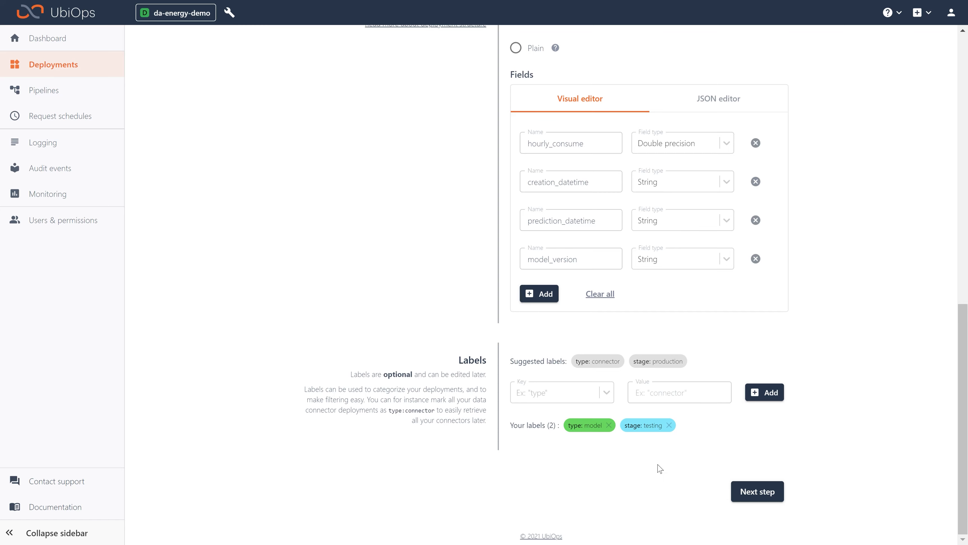
left_click(753, 502)
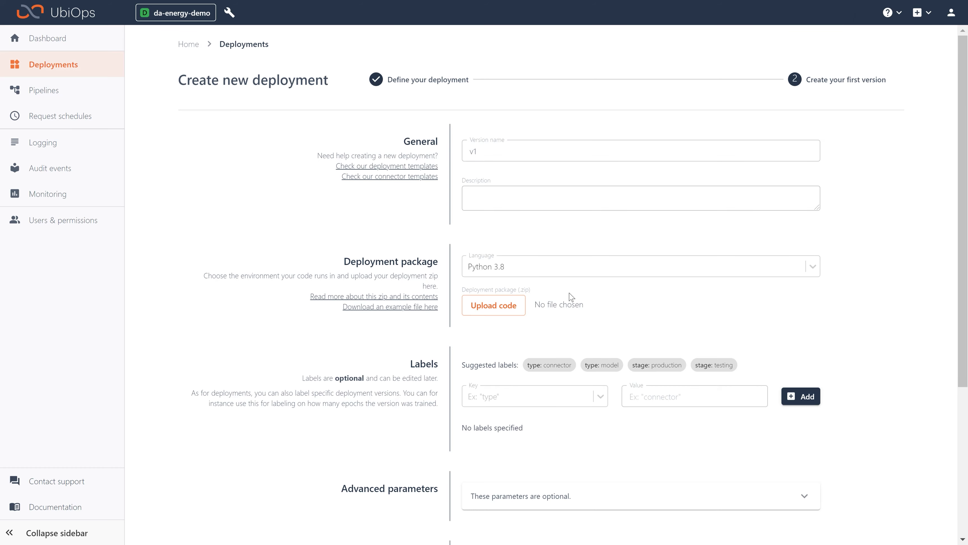
- Choose Python 3.8 as the version's language and upload model_package.zip from the data lunch folder as its deployment package
left_click(546, 275)
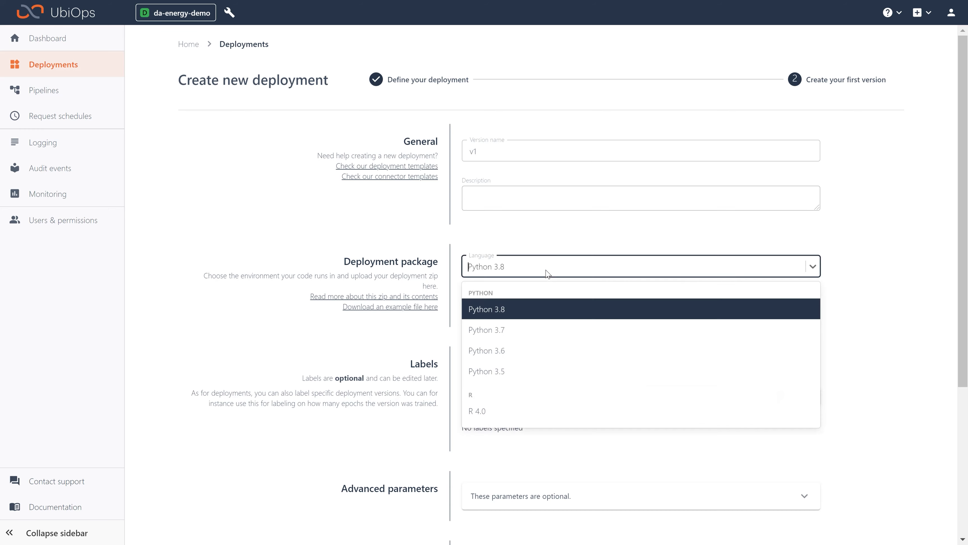
left_click(518, 307)
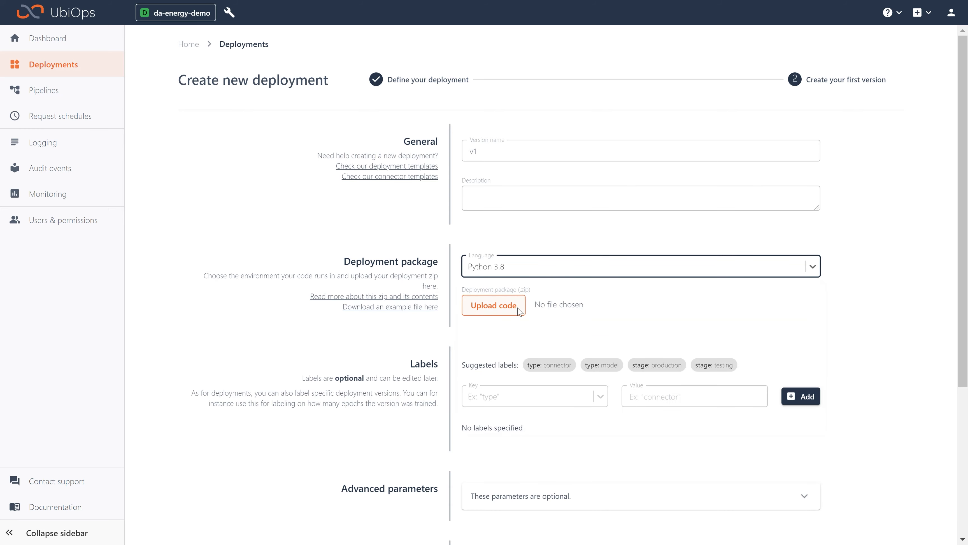
left_click(496, 307)
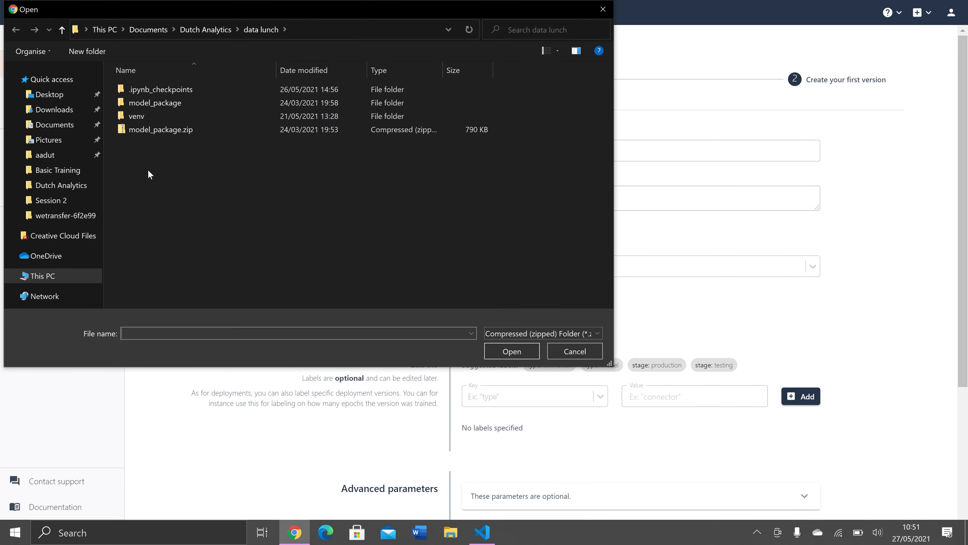
left_click(187, 131)
left_click(511, 351)
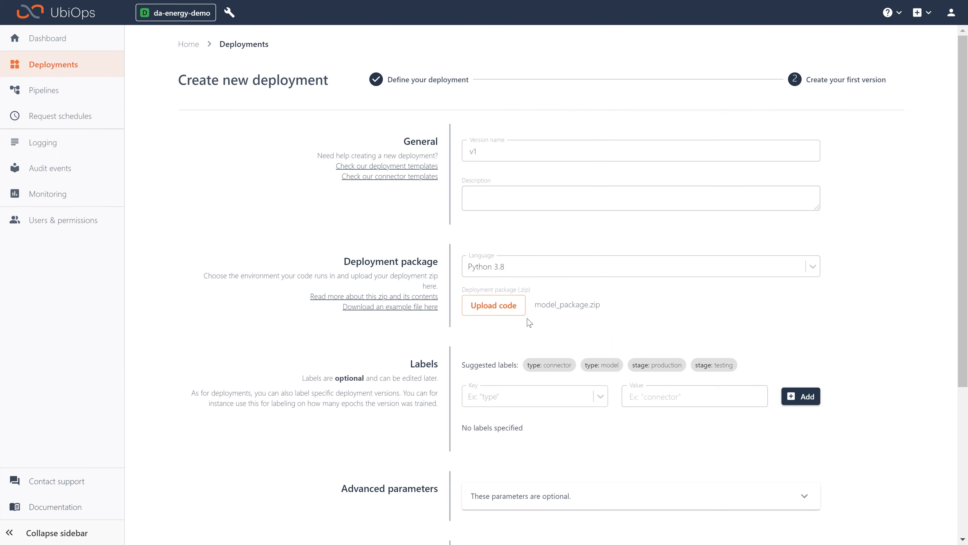
- Expand the optional advanced parameters and deployment environment variables for review, and create the deployment version
scroll(571, 326, "down", 4)
scroll(577, 317, "down", 2)
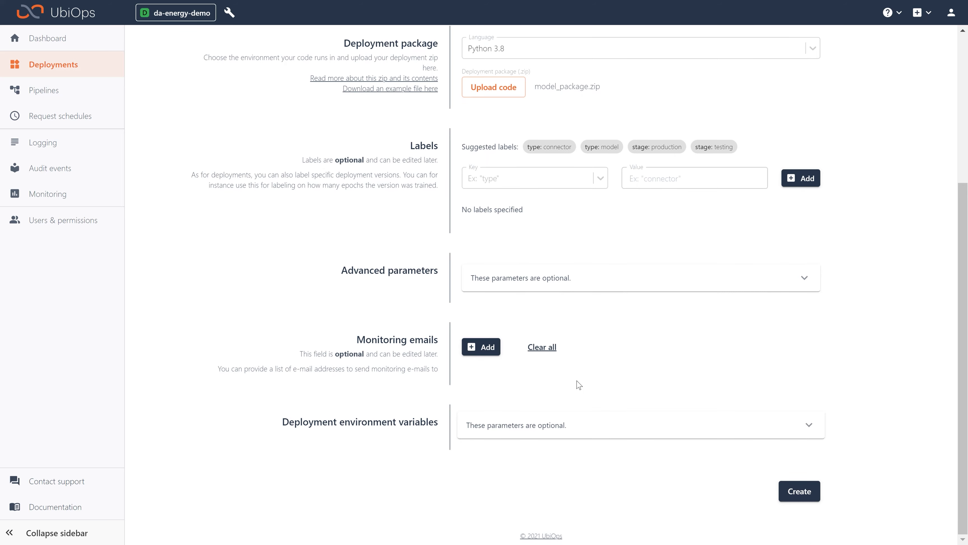
left_click(625, 281)
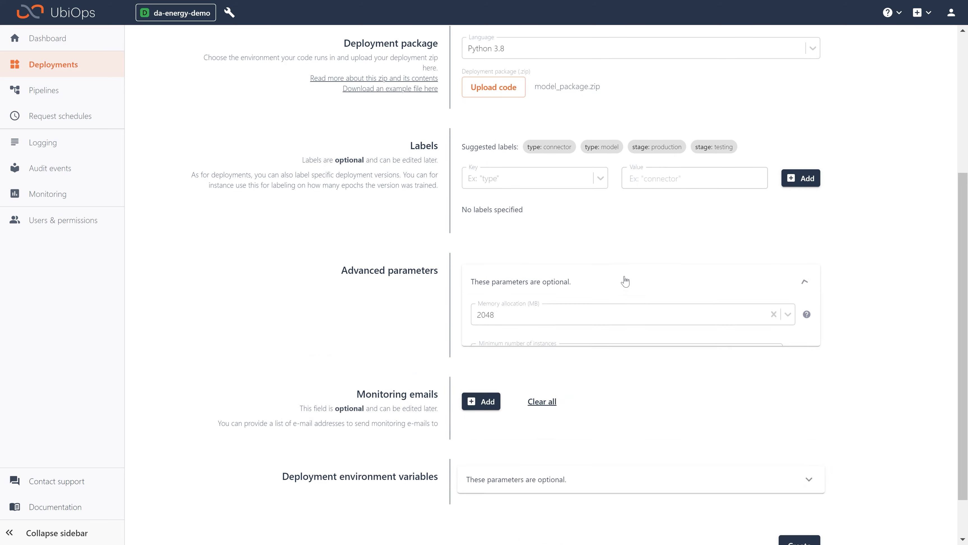
scroll(785, 400, "down", 3)
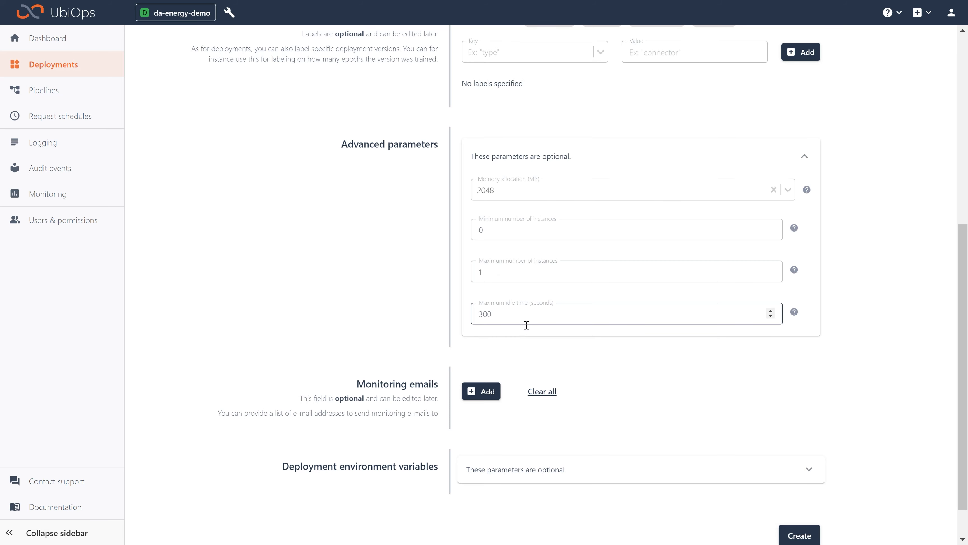
scroll(526, 335, "down", 1)
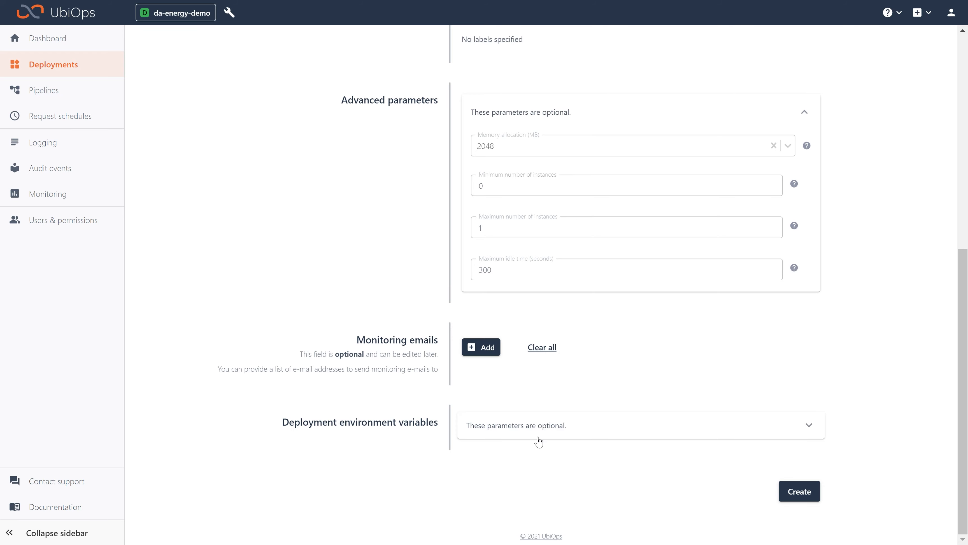
left_click(597, 435)
scroll(648, 450, "down", 2)
scroll(661, 452, "down", 1)
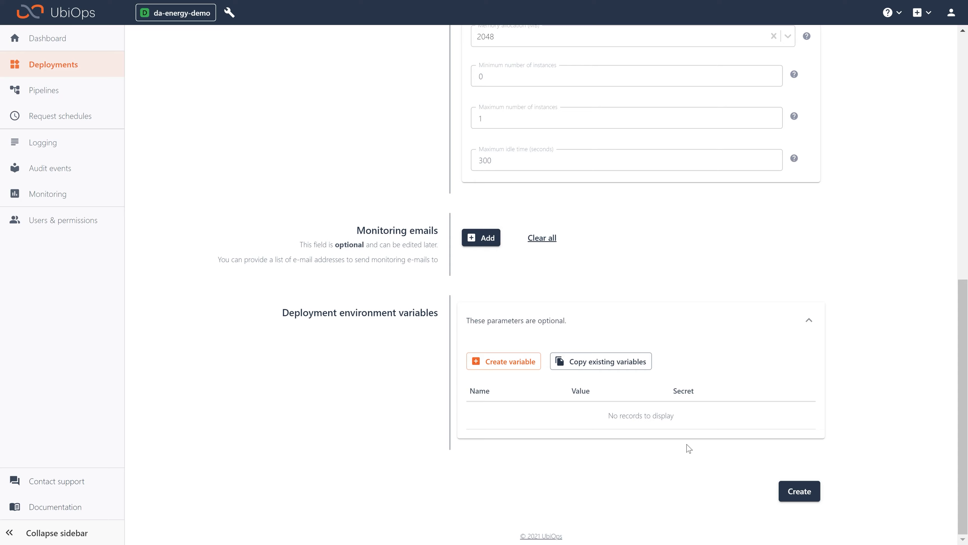
left_click(813, 498)
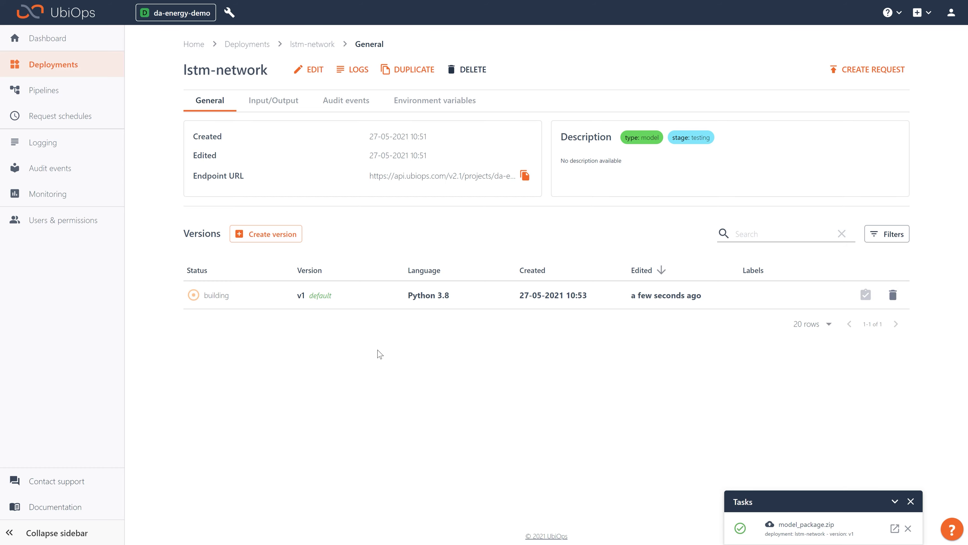
- Switch to Visual Studio Code in full screen and shrink the terminal to give the deployment.py code more room
mouse_move(484, 11)
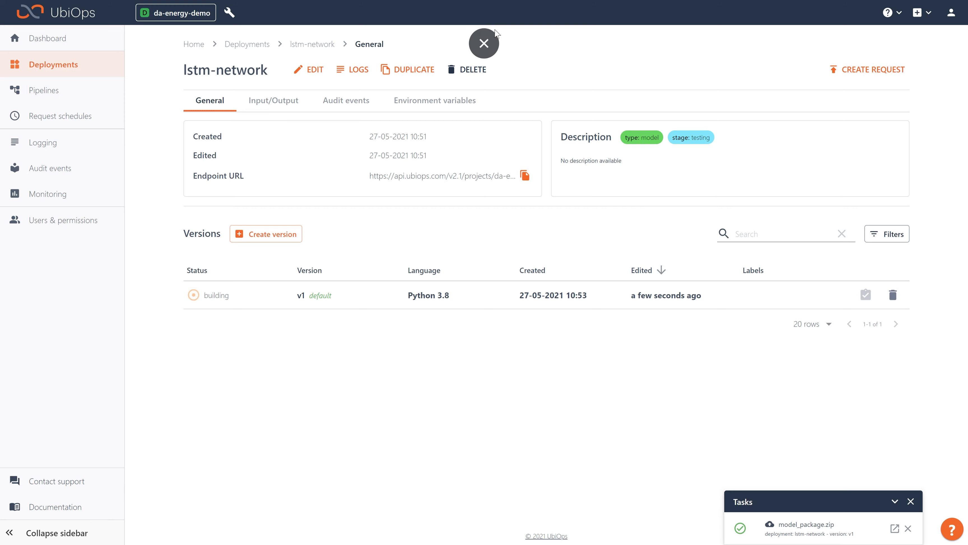
left_click(485, 43)
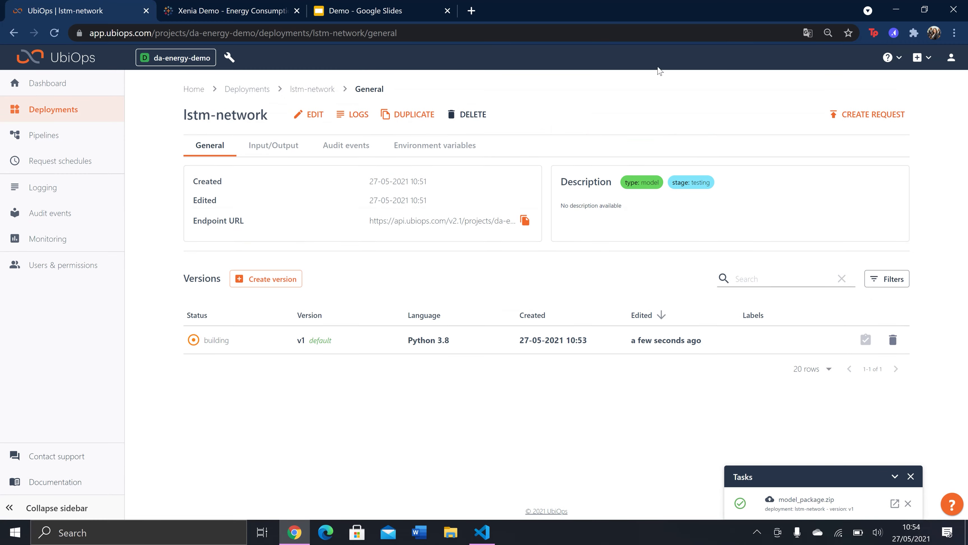
left_click(483, 536)
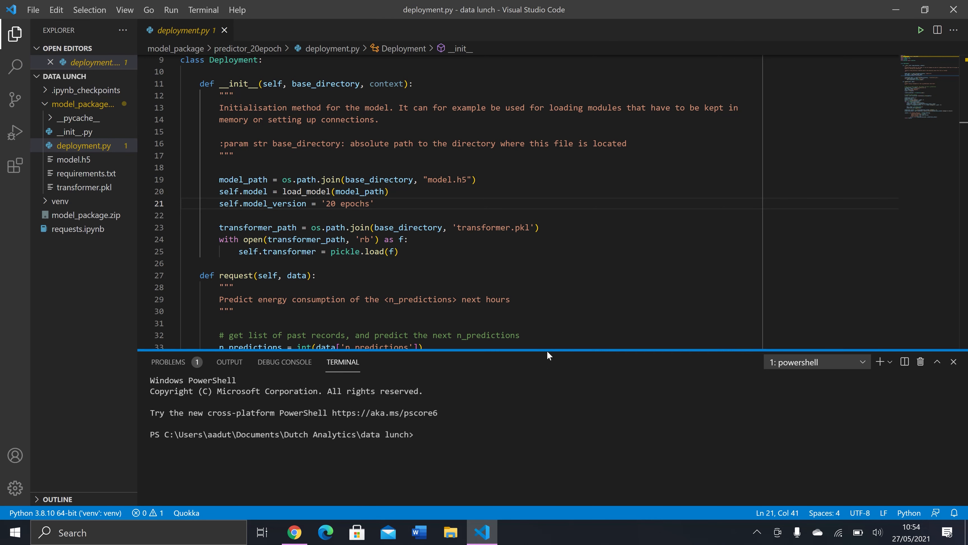
key("F11")
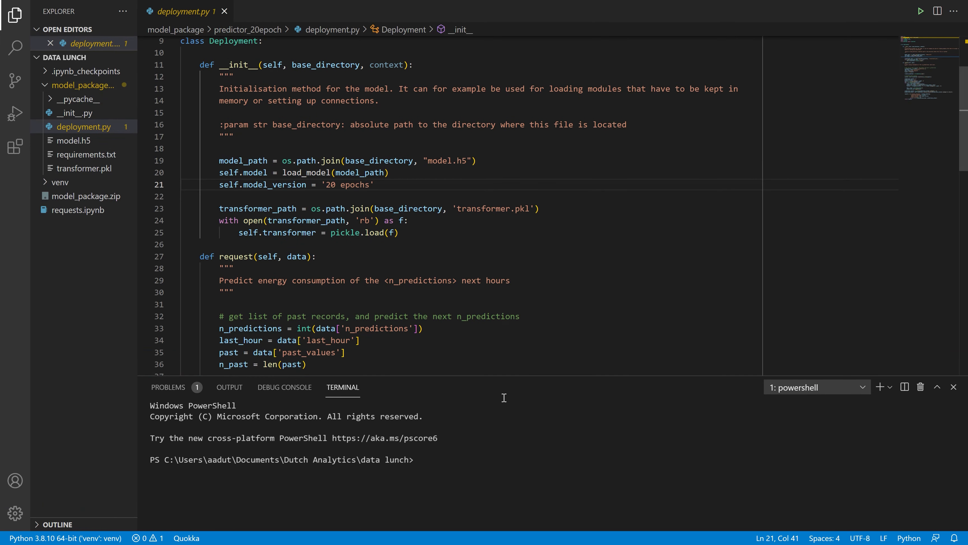
left_click_drag(509, 373, 532, 465)
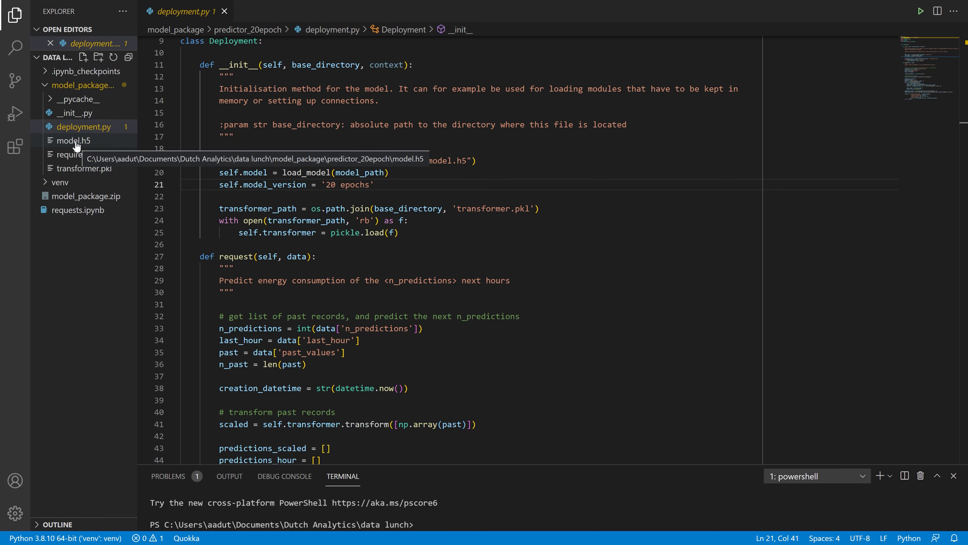
- Examine the imports and the __init__ method in deployment.py, especially the line that builds the path to model.h5
scroll(409, 148, "up", 3)
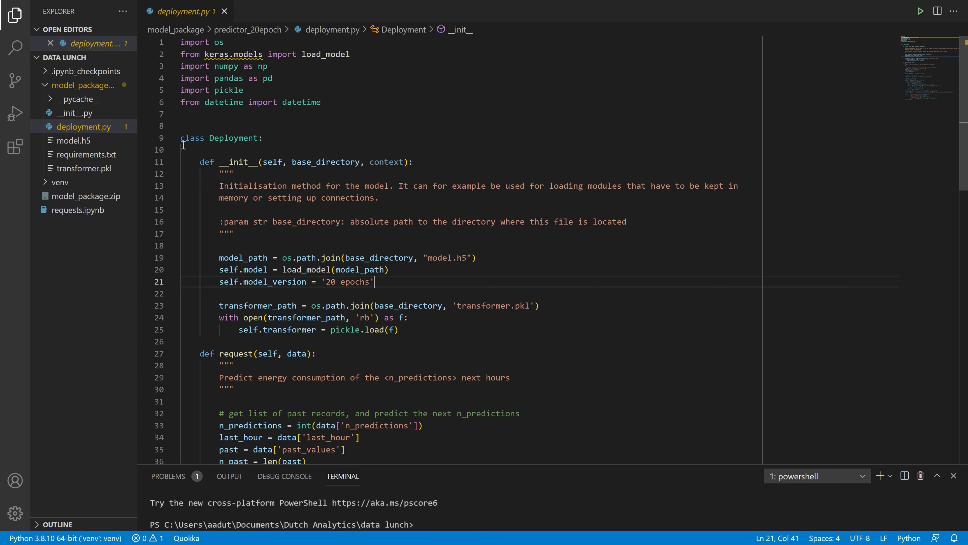
scroll(257, 143, "down", 2)
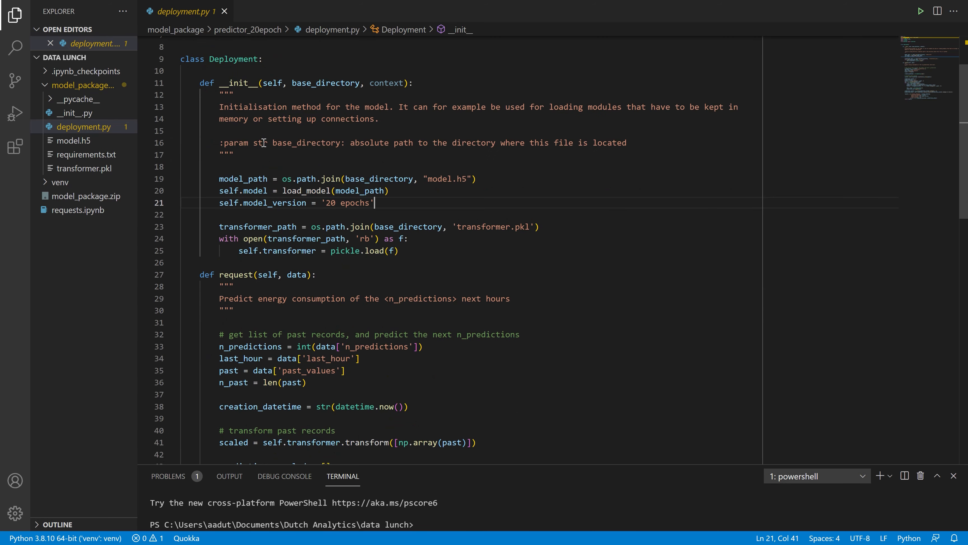
mouse_move(237, 88)
left_click(225, 179)
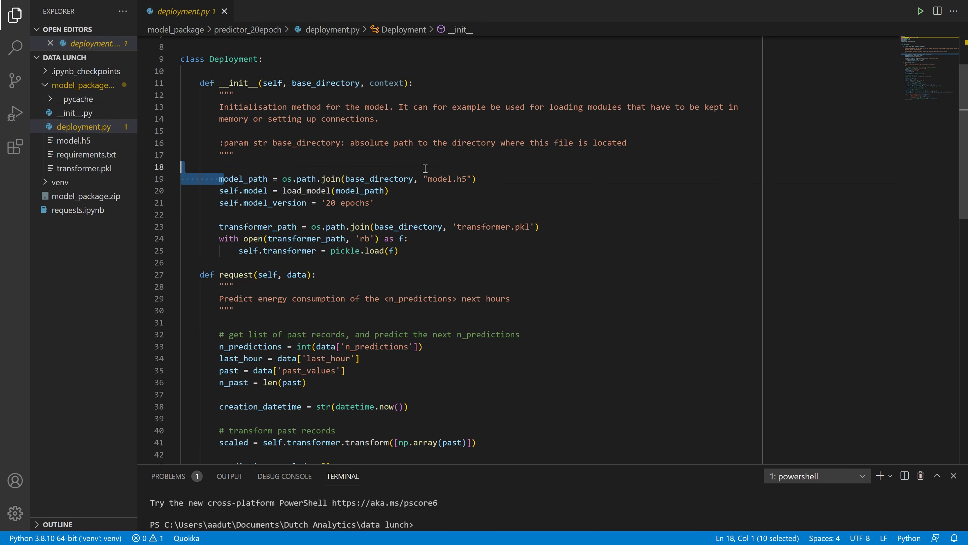
left_click(477, 177, "shift")
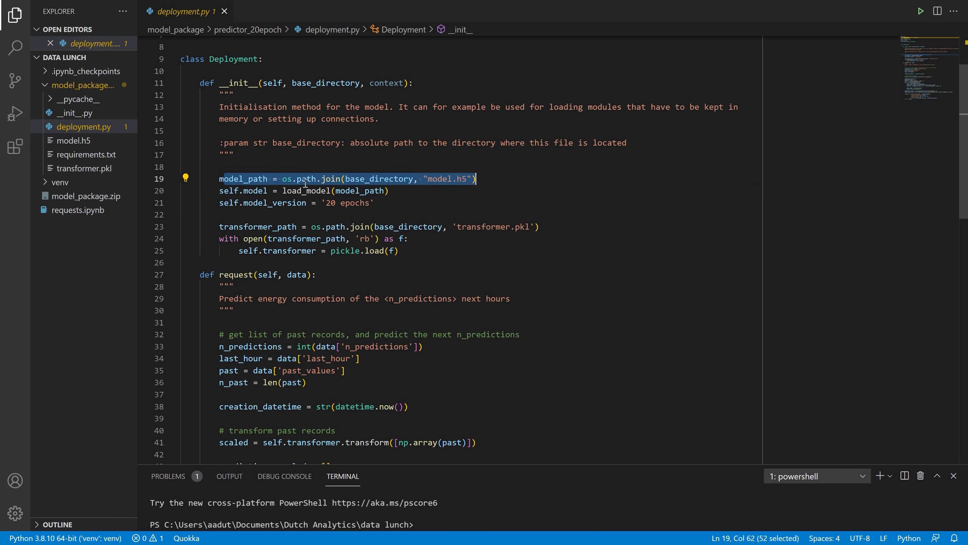
left_click(490, 184)
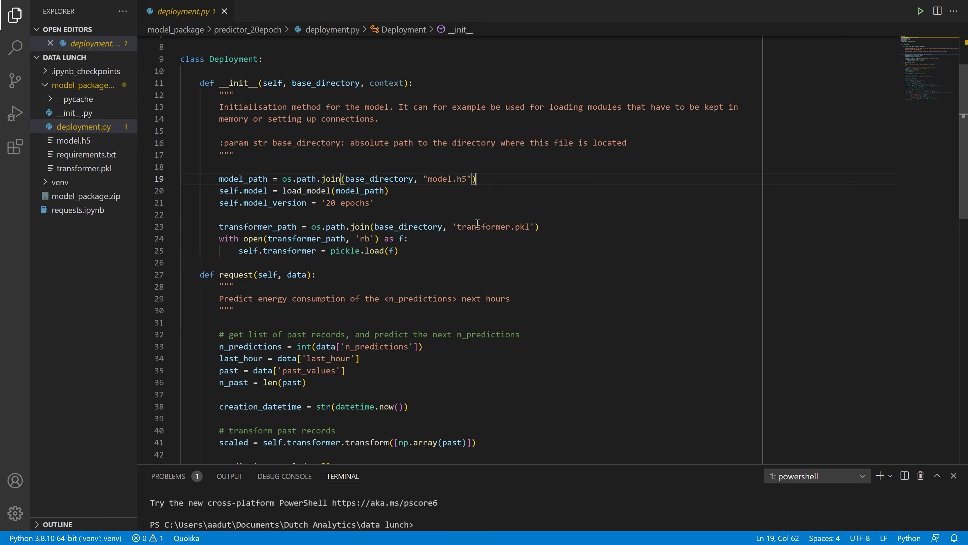
- Examine the request method in deployment.py, highlighting the self.model.predict(history) call and the results list that it returns
scroll(478, 223, "down", 2)
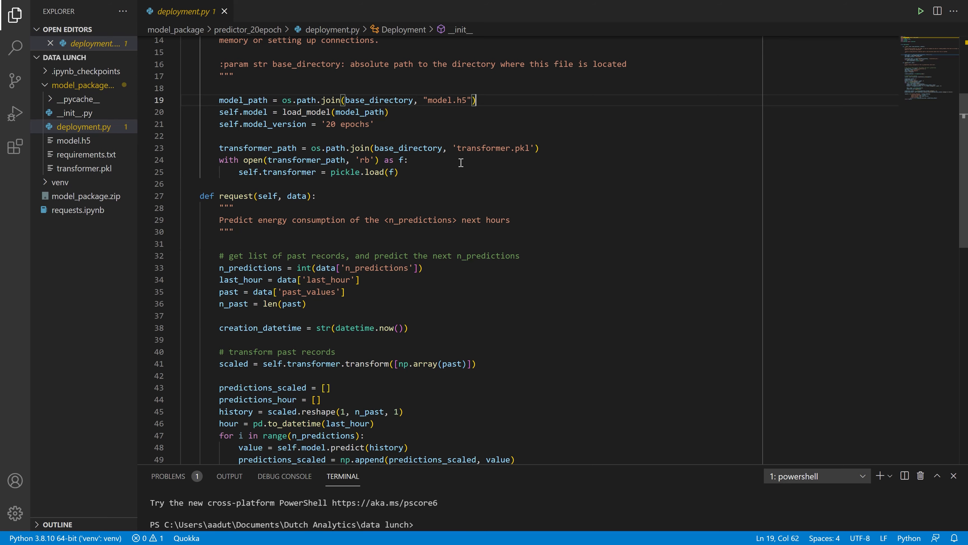
scroll(461, 162, "down", 2)
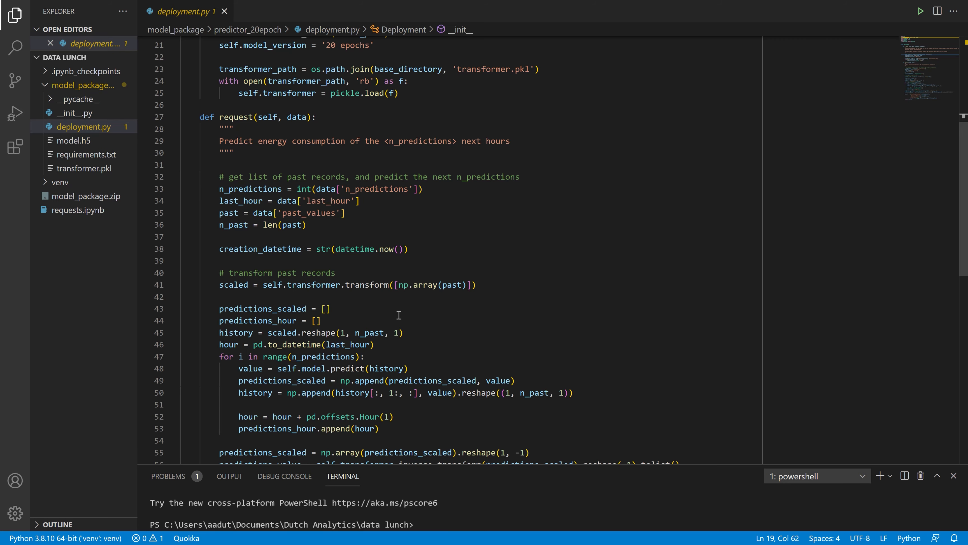
scroll(406, 293, "down", 2)
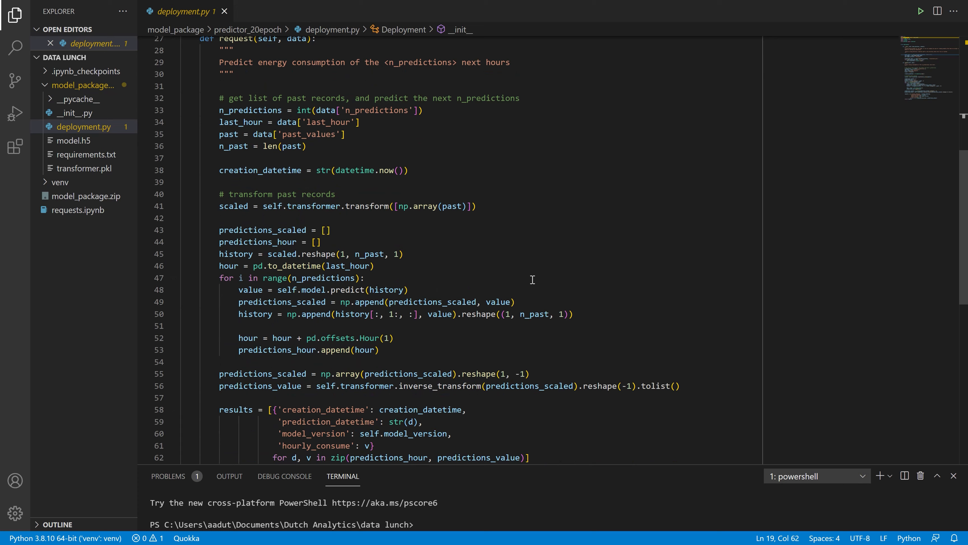
left_click_drag(409, 290, 283, 290)
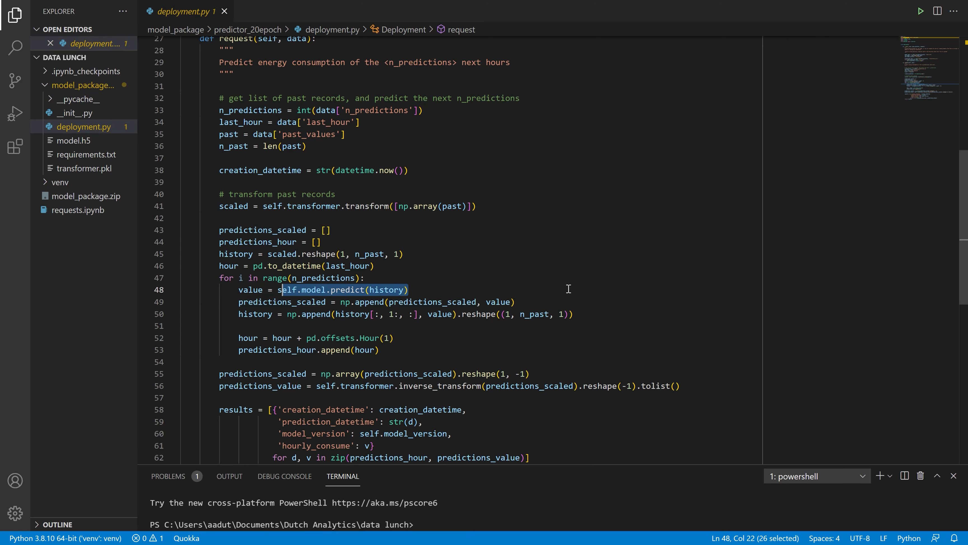
scroll(502, 313, "down", 4)
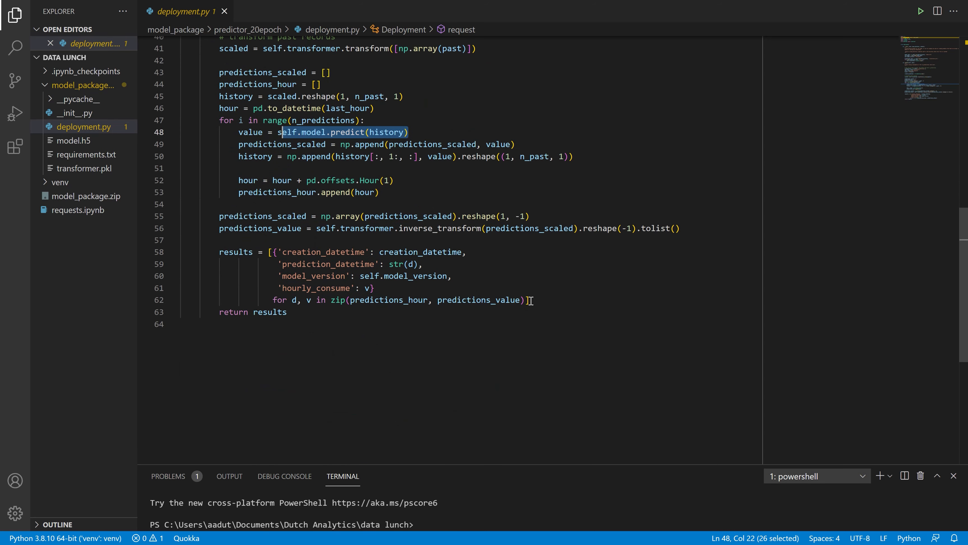
left_click_drag(210, 252, 540, 300)
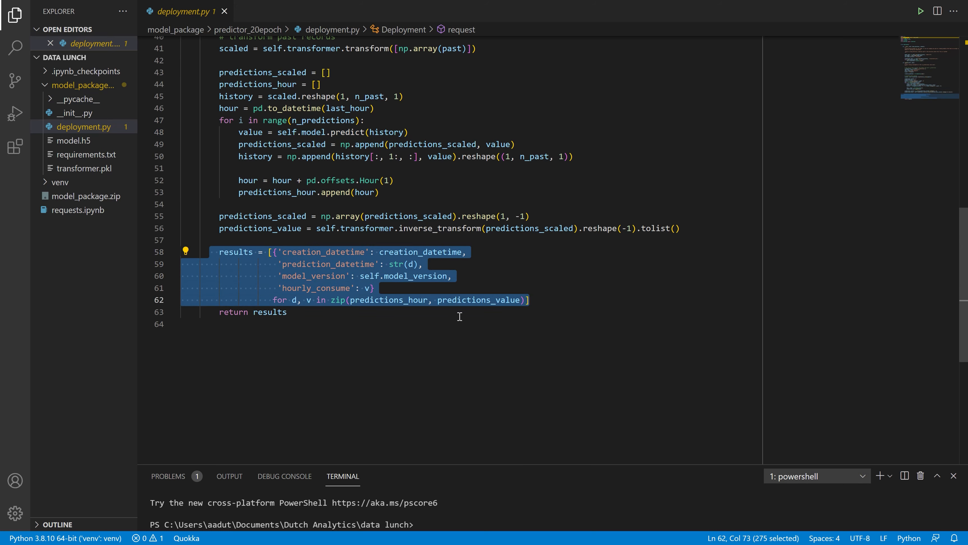
left_click(304, 311)
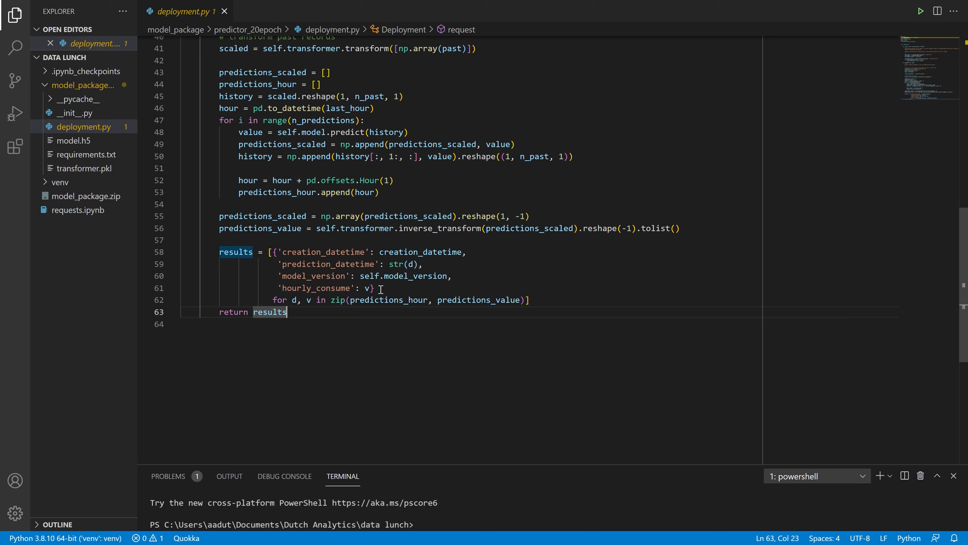
- Highlight the dictionary of prediction values inside the results list of the request method in deployment.py
left_click(369, 287)
left_click_drag(369, 287, 273, 252)
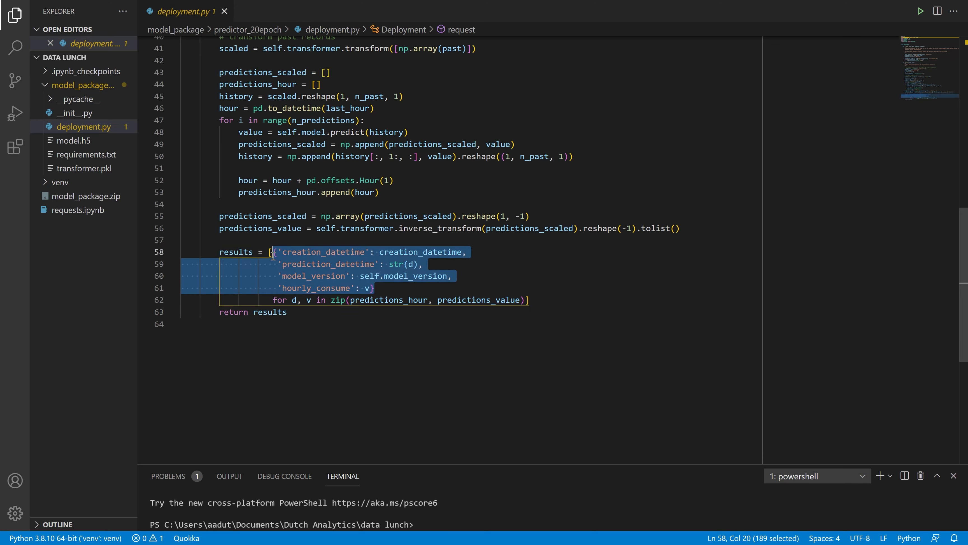
left_click(293, 317)
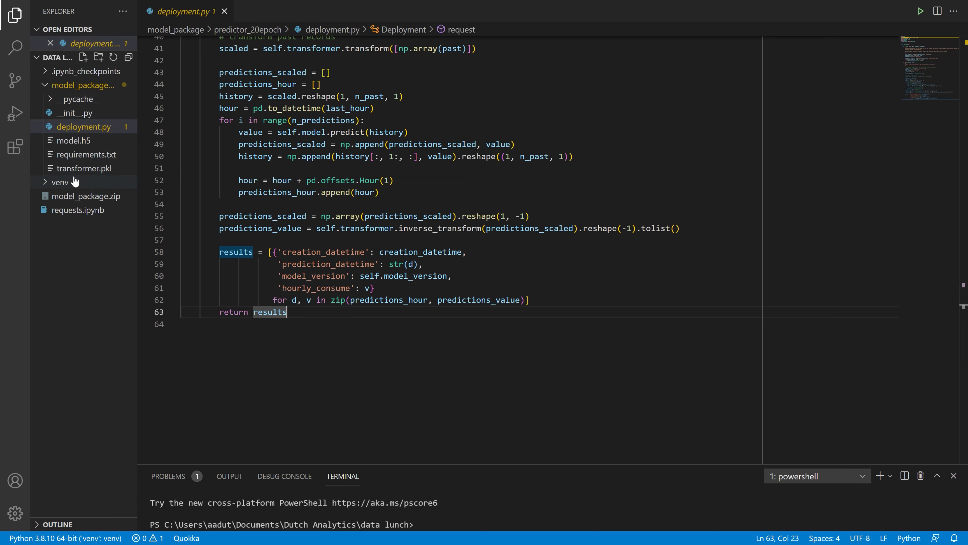
- Review the package dependencies in requirements.txt, and return to the beginning of deployment.py
left_click(79, 156)
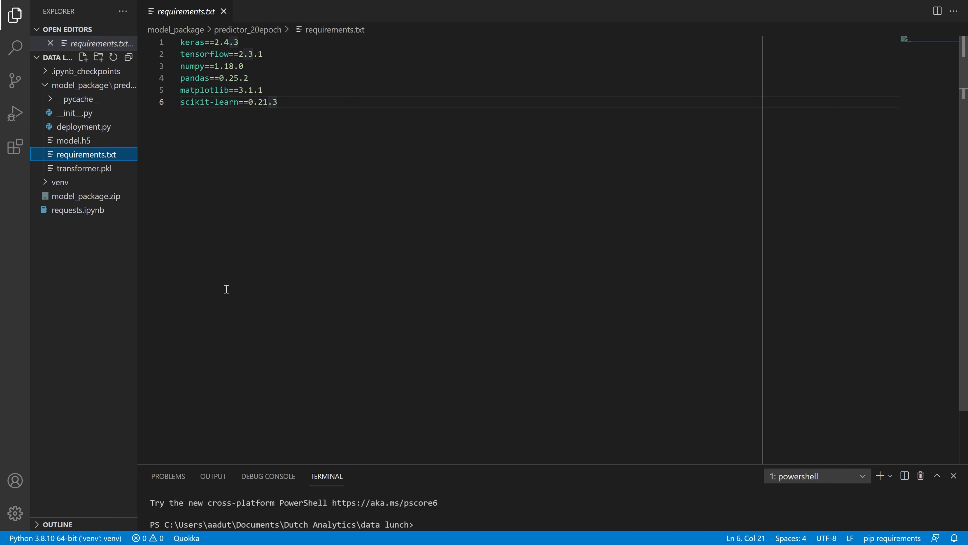
left_click(98, 127)
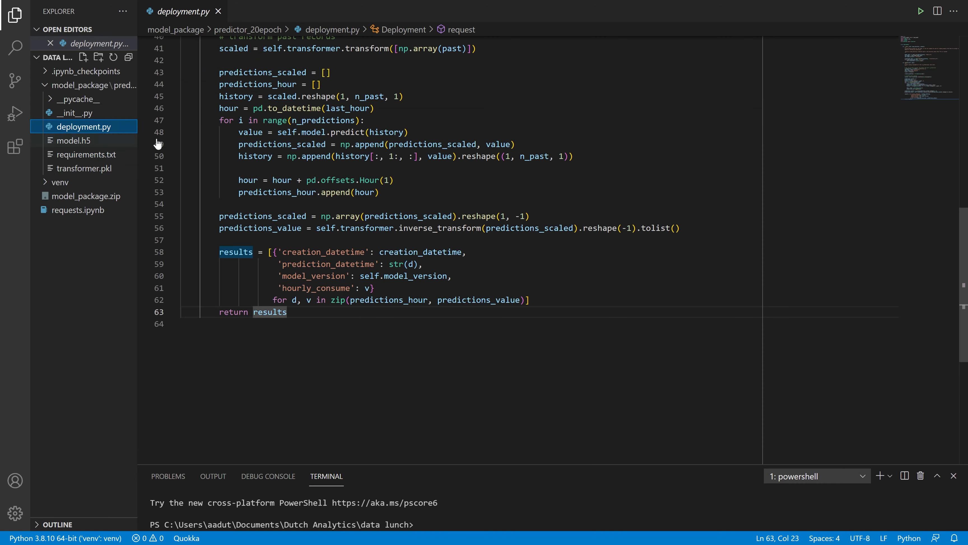
scroll(541, 278, "up", 2)
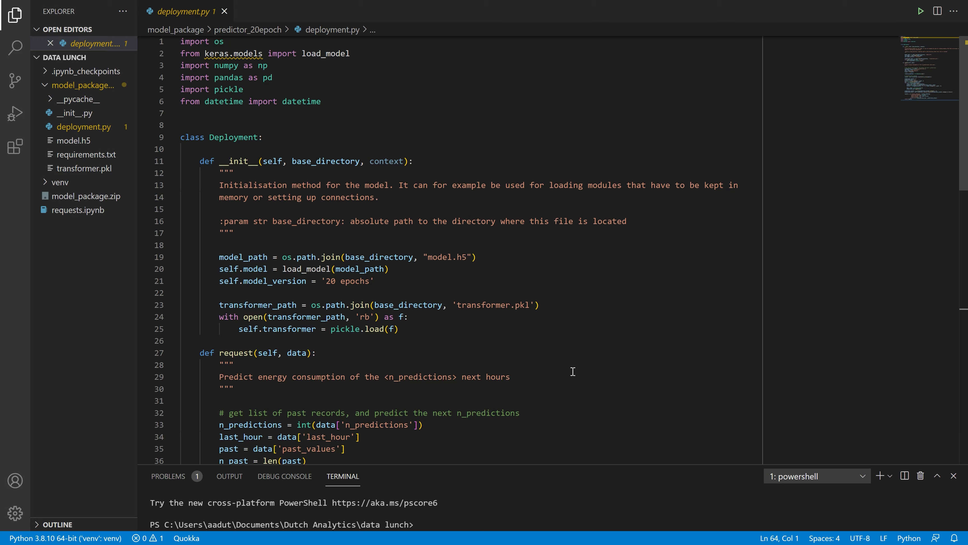
- Switch to UbiOps and copy the endpoint URL of the lstm-network deployment
key("alt+Tab")
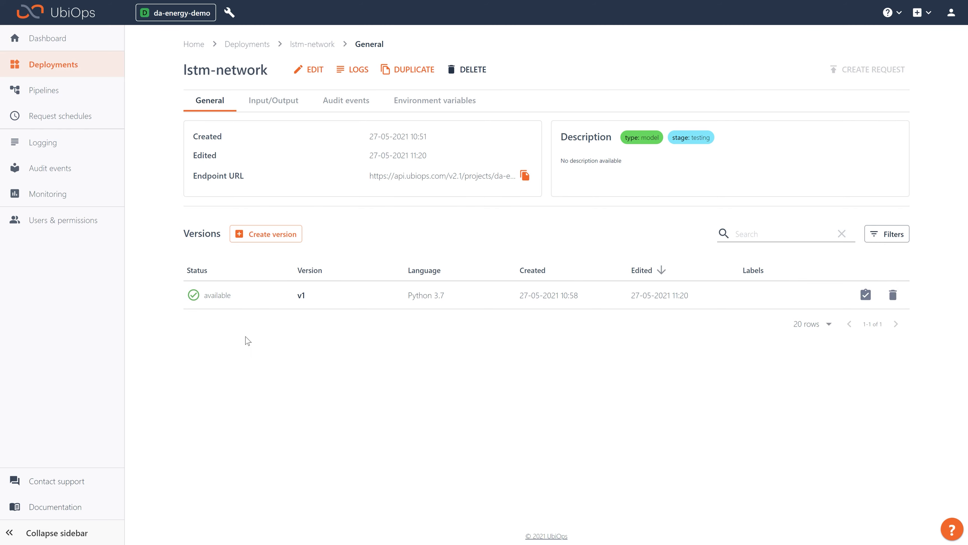
left_click(525, 176)
- Open version v1 of the existing energy-consumption pipeline and examine how its objects are connected
left_click(57, 96)
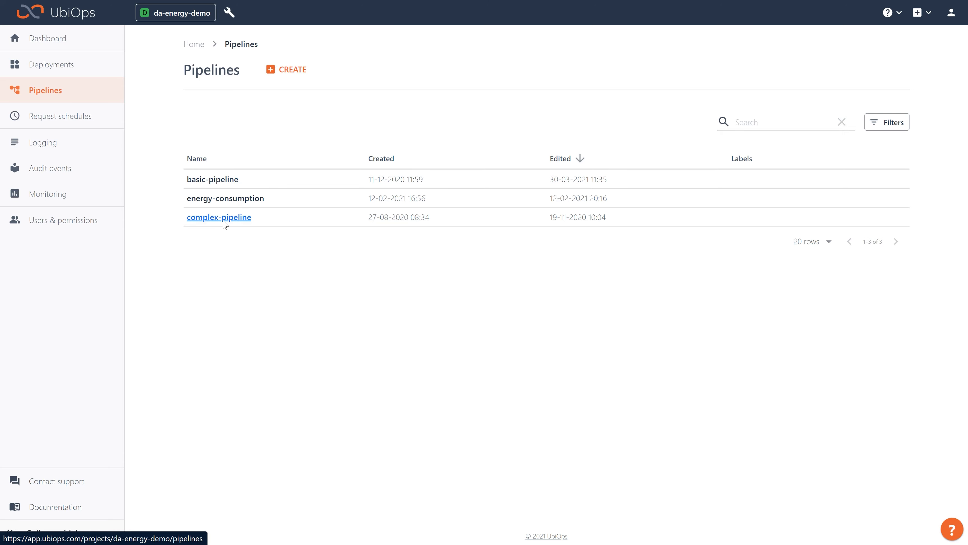
left_click(211, 207)
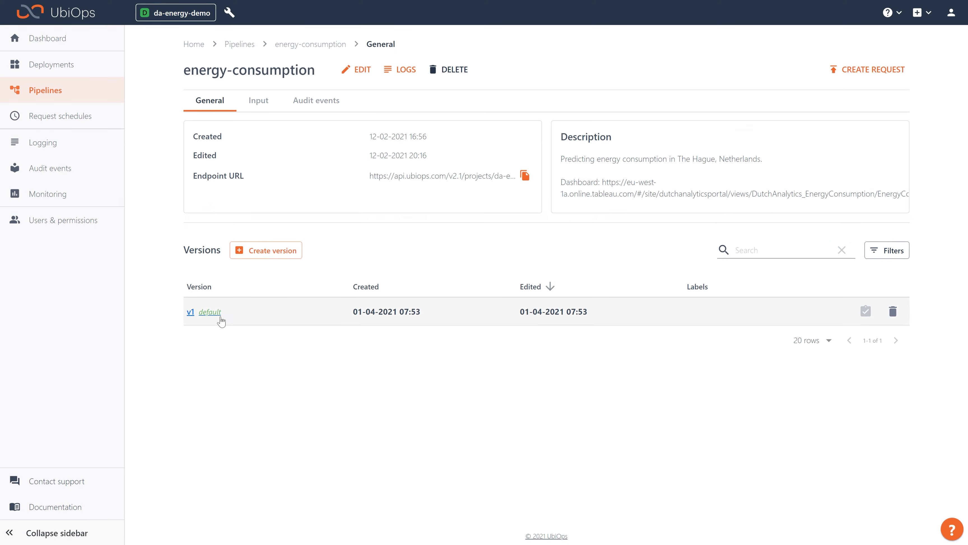
left_click(217, 316)
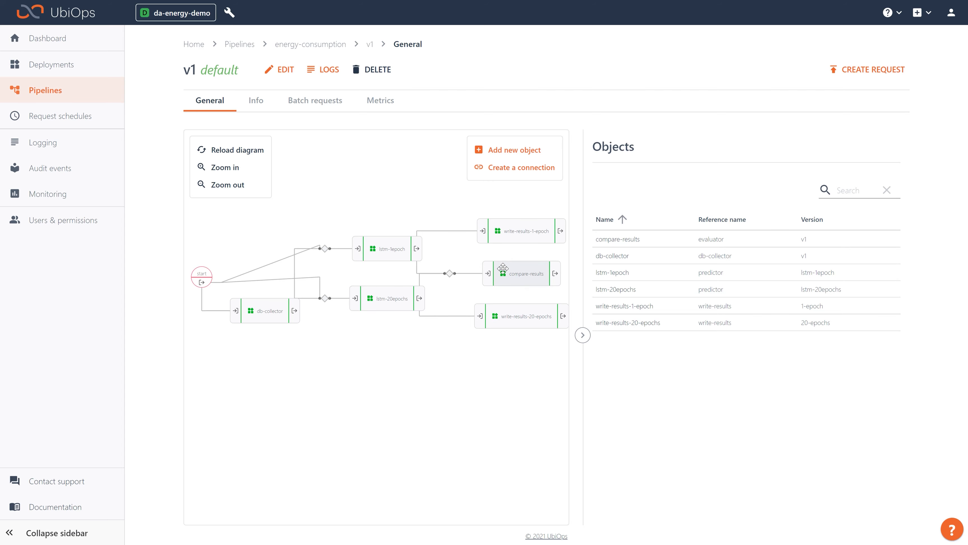
- Start a new pipeline from the pipelines overview and name it energy-prediction-workflow
left_click(45, 92)
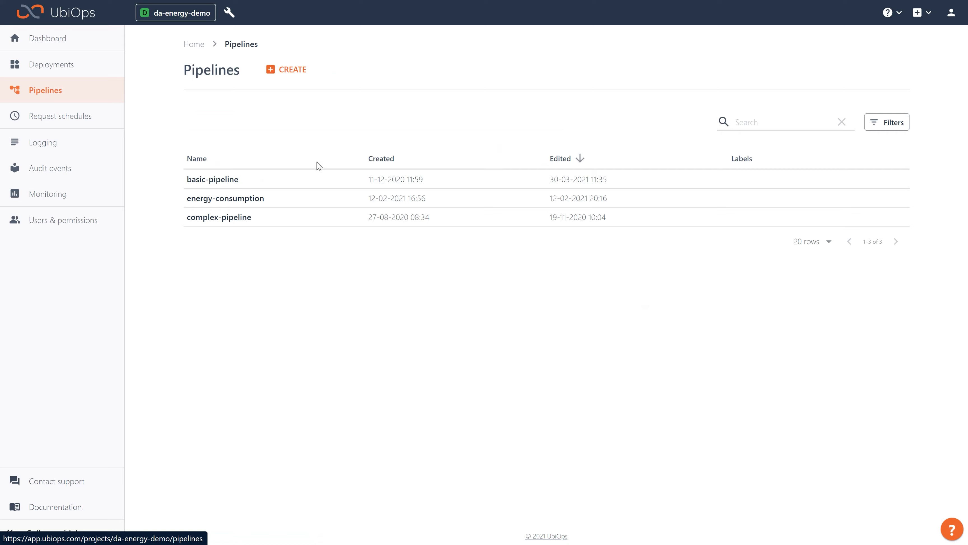
left_click(301, 72)
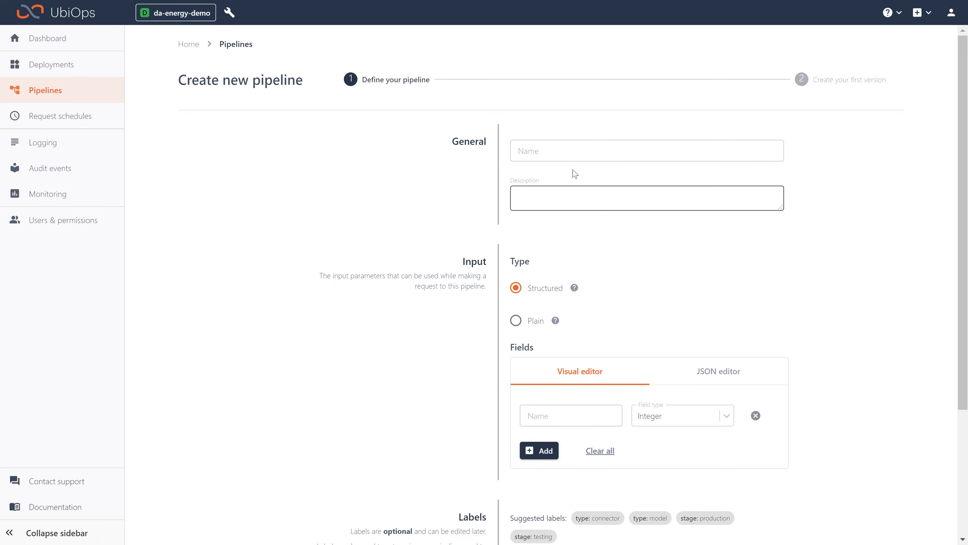
left_click(564, 152)
type("energy-prediction-workflow")
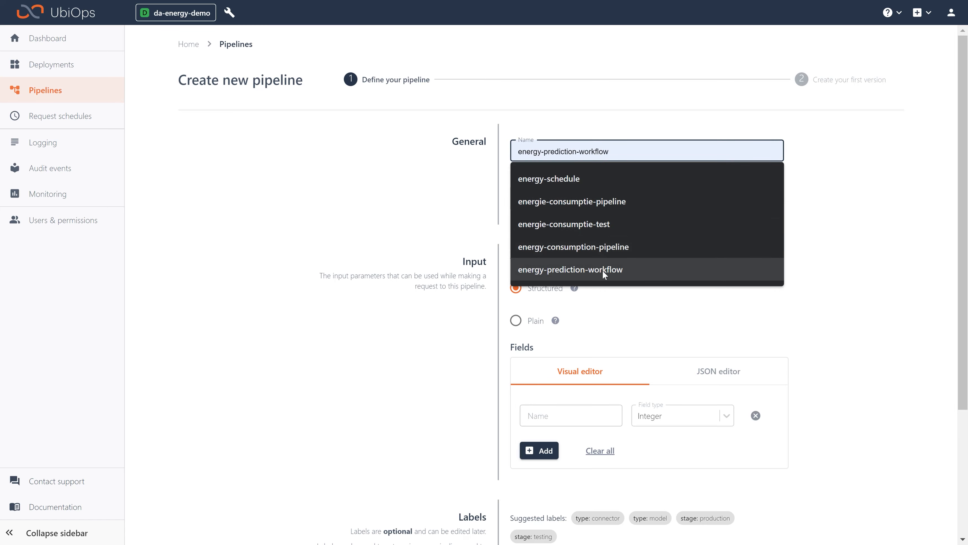
left_click(603, 270)
- Define a structured pipeline input field named n_predictions with the field type Integer
scroll(674, 231, "down", 1)
scroll(673, 227, "down", 4)
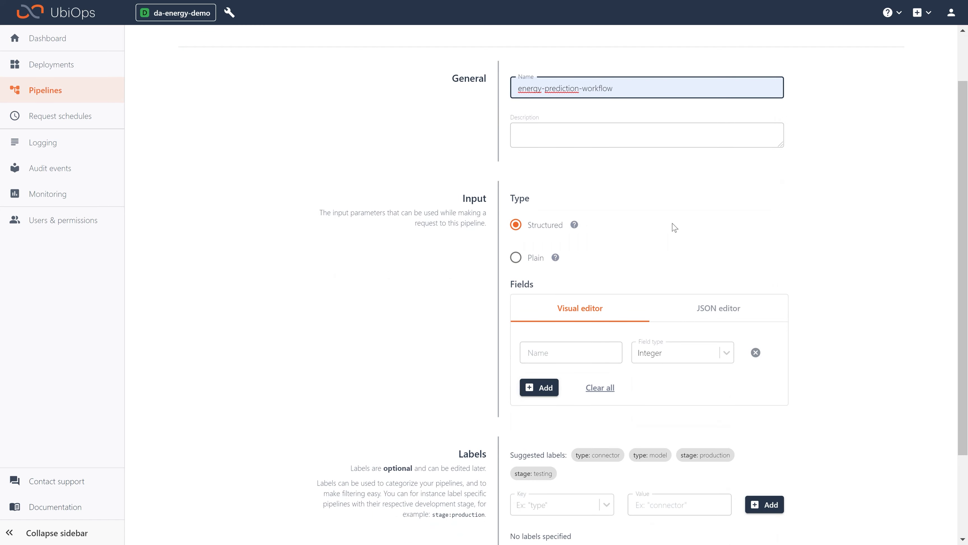
scroll(671, 212, "up", 2)
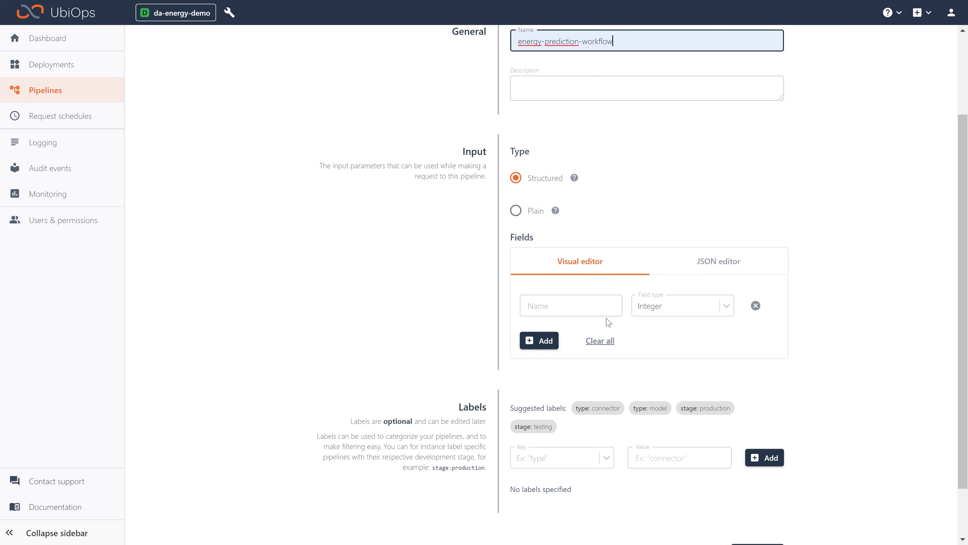
left_click(571, 306)
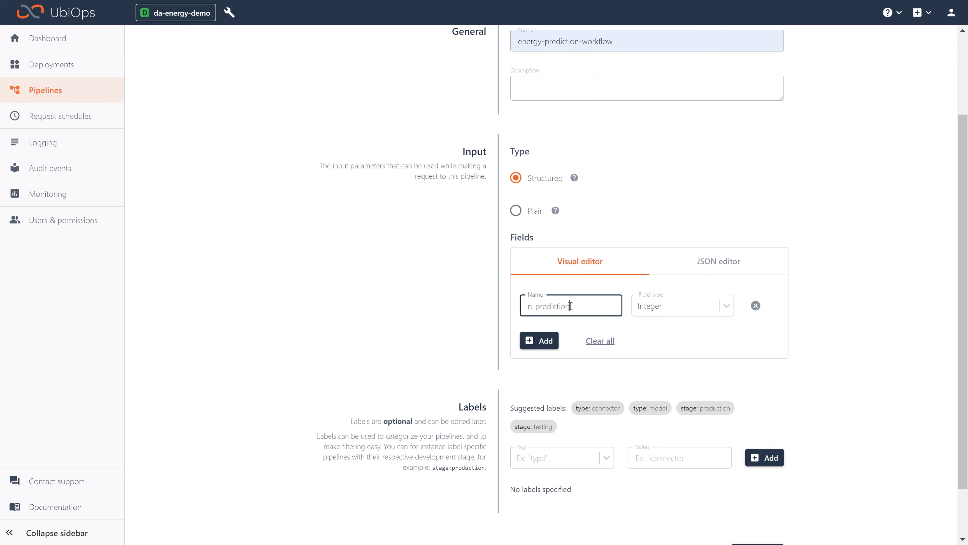
left_click(709, 309)
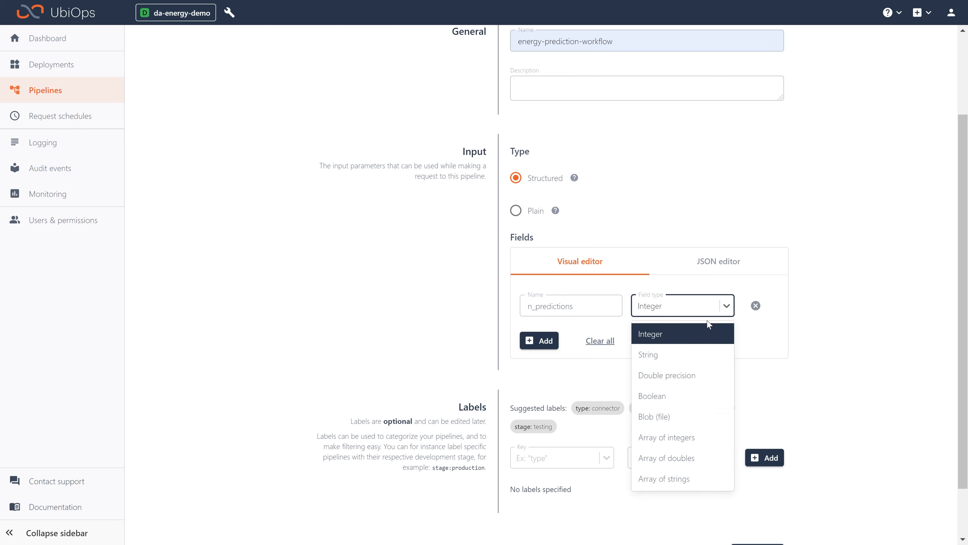
left_click(710, 335)
scroll(709, 343, "down", 2)
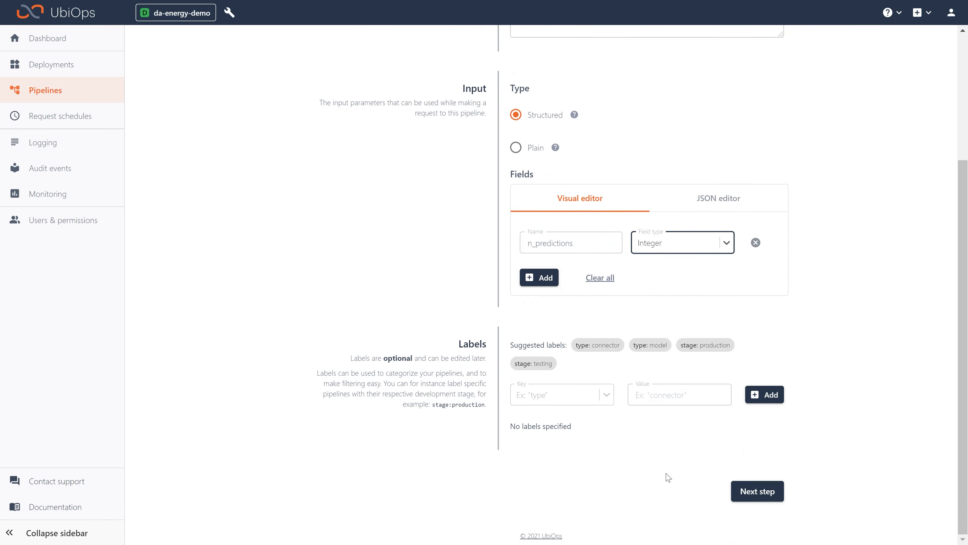
- Proceed to the first pipeline version and create it as v1 without labels or monitoring emails
left_click(770, 492)
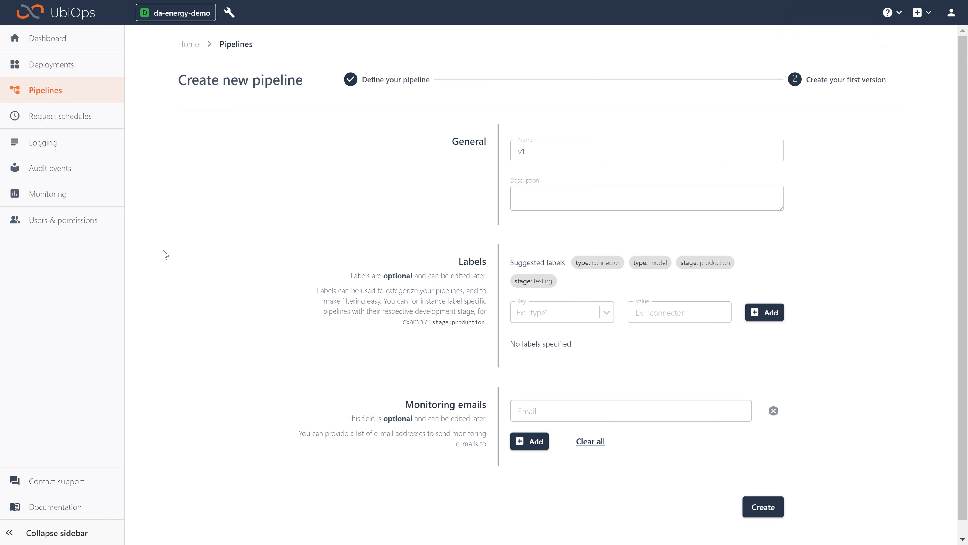
scroll(694, 372, "down", 1)
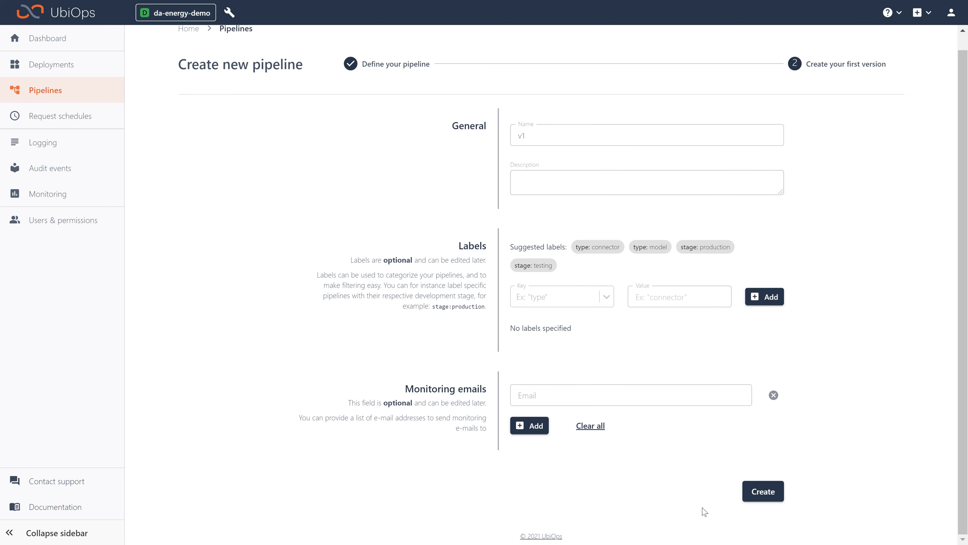
left_click(763, 492)
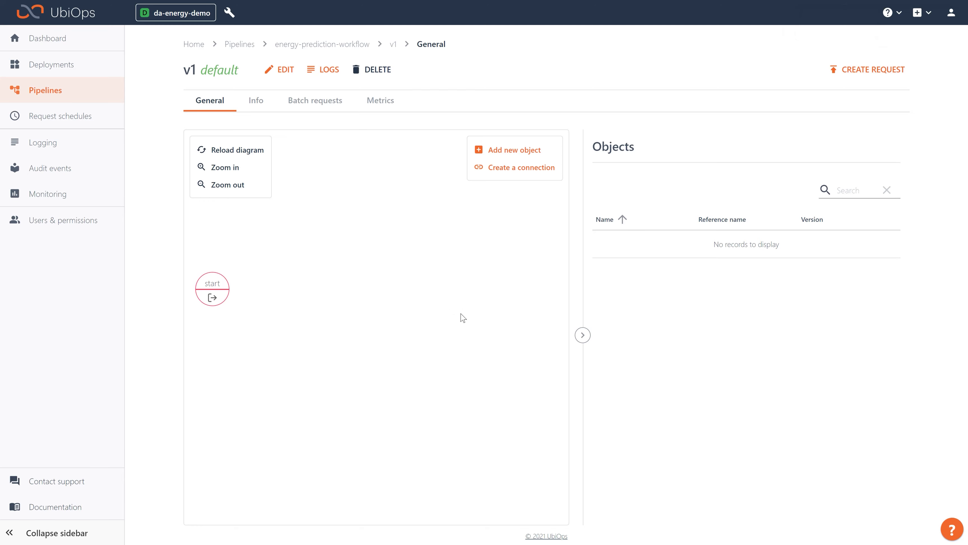
- Add a pipeline object that references version v1 of the lstm-network deployment, keeping the suggested name lstm-network-v1
left_click(533, 149)
left_click(752, 264)
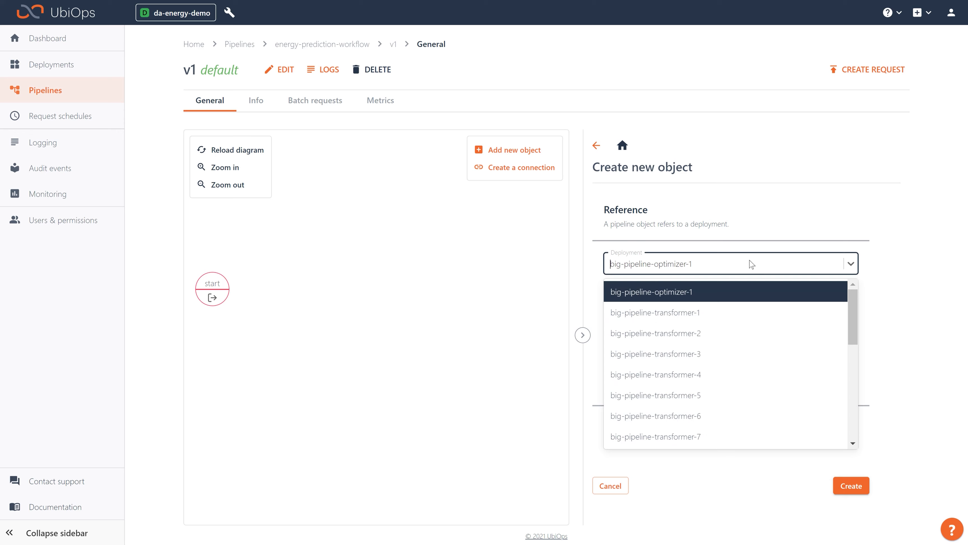
type("lst")
left_click(704, 293)
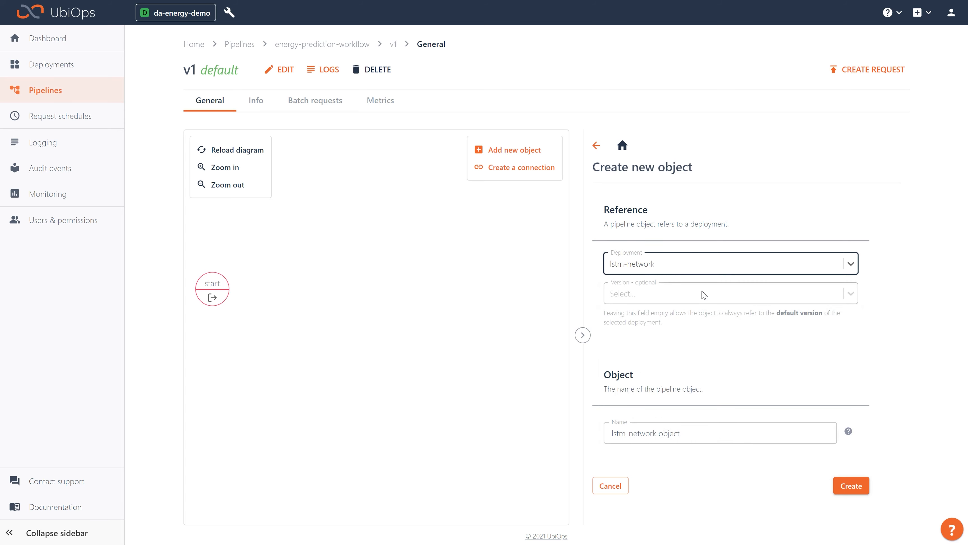
left_click(722, 296)
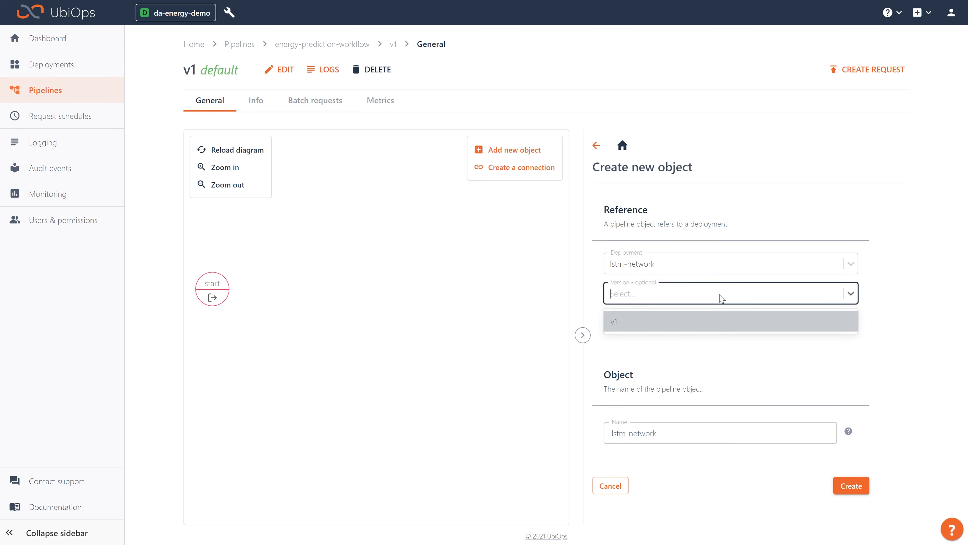
left_click(672, 321)
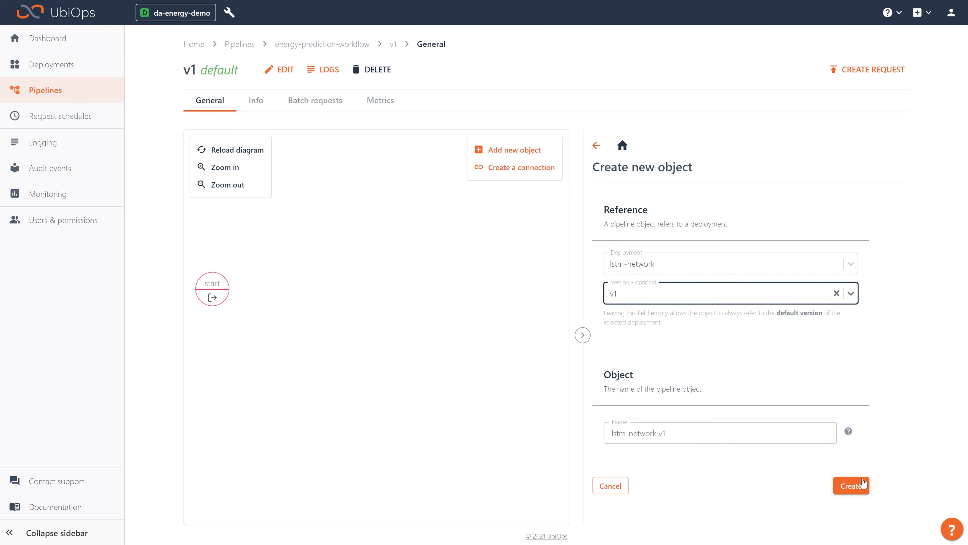
left_click(852, 487)
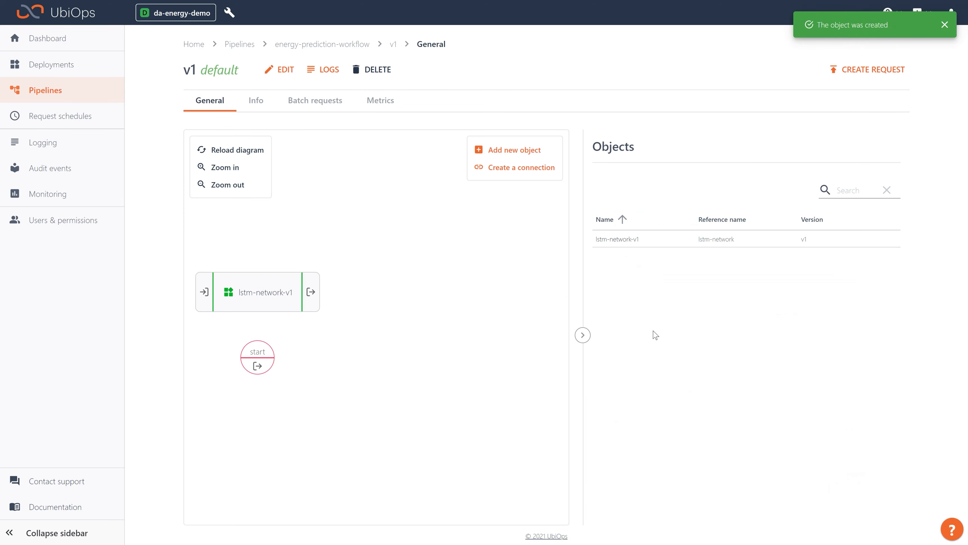
- Add a pipeline object for the energy-consumption-collector deployment, leaving the version empty and keeping the suggested object name
left_click(500, 149)
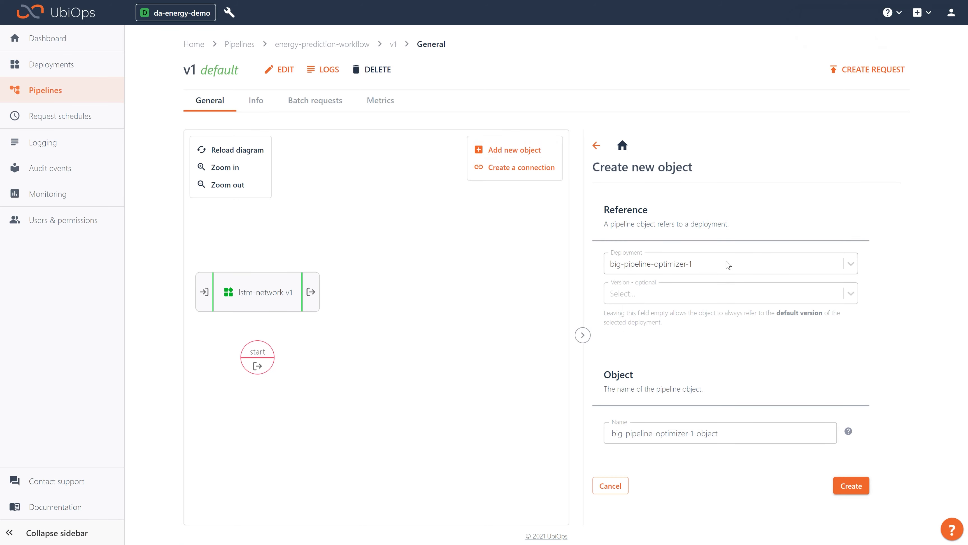
left_click(729, 264)
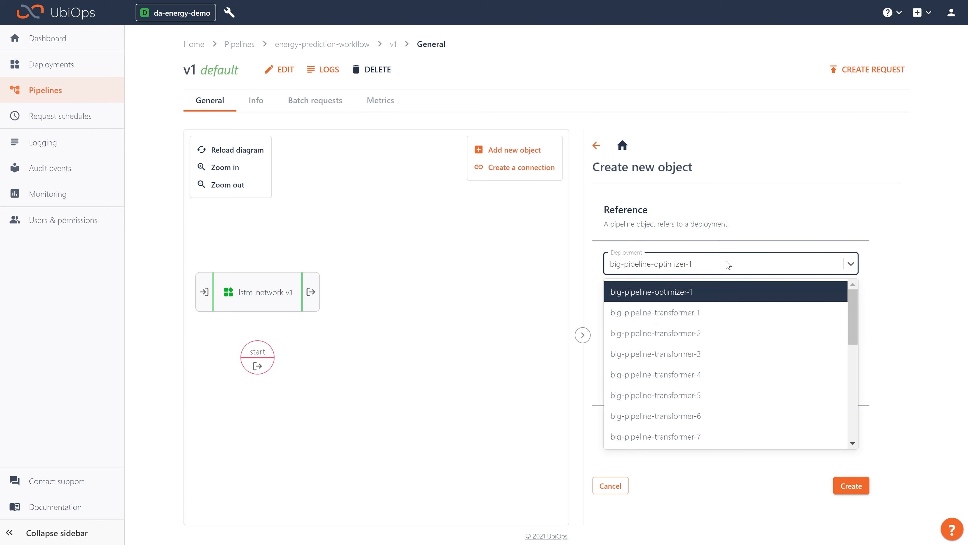
type("co")
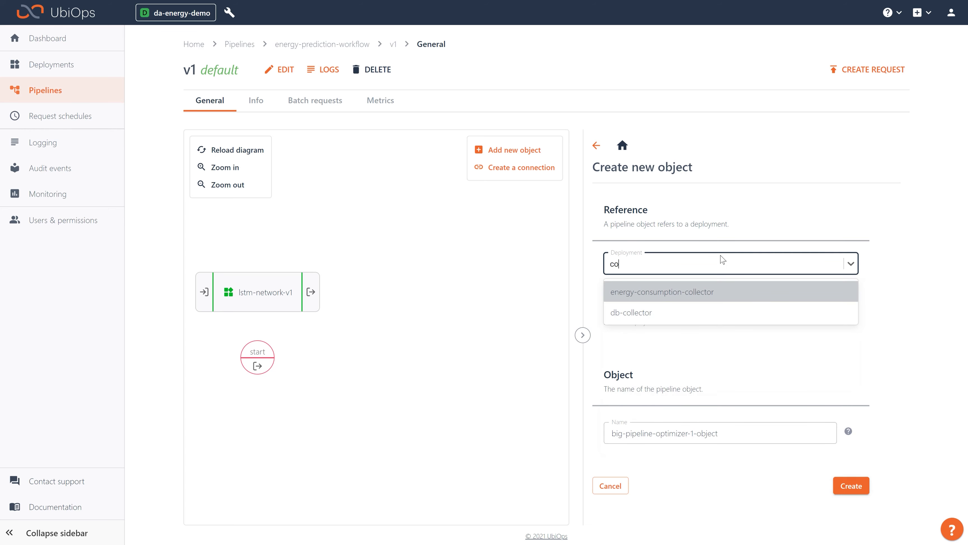
left_click(713, 294)
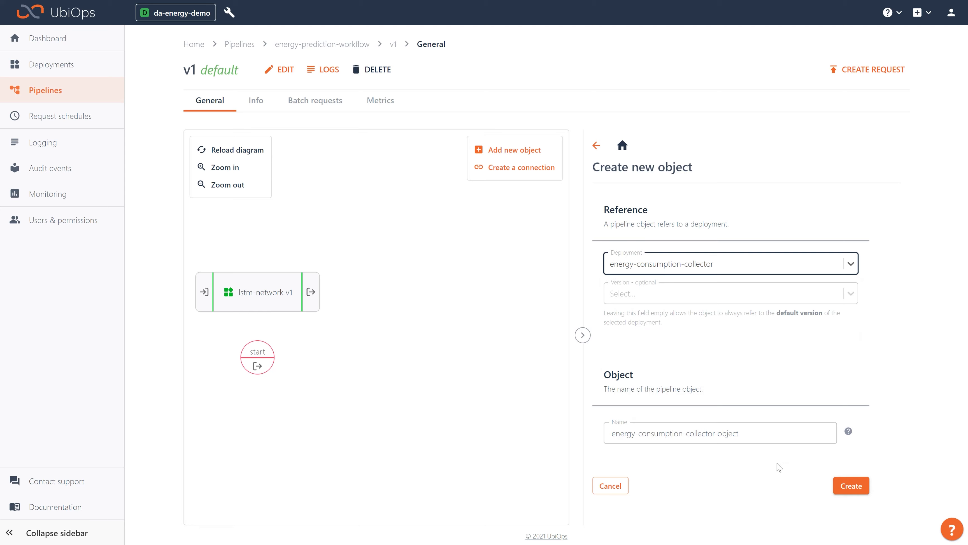
left_click(852, 486)
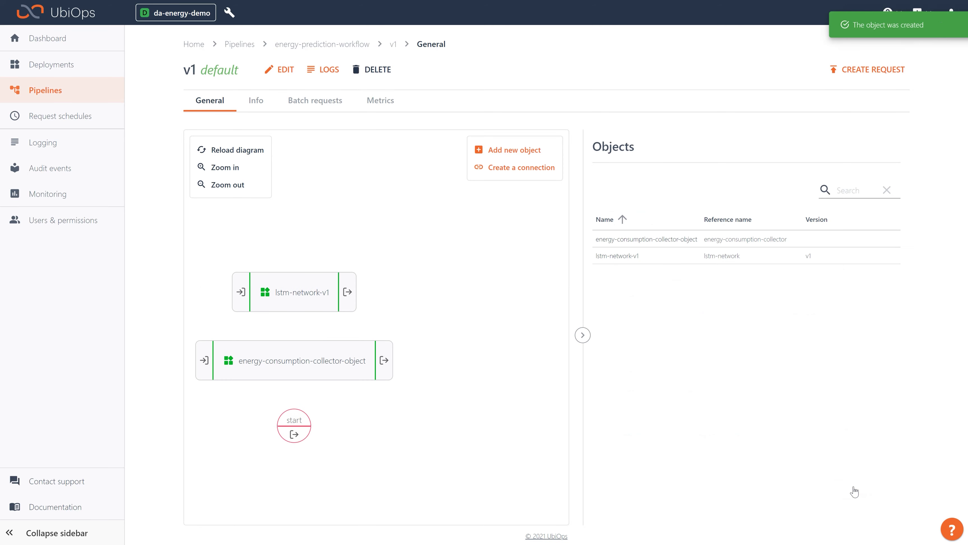
- Add a pipeline object for the write-results deployment, leaving the version empty and keeping the suggested object name
left_click(511, 149)
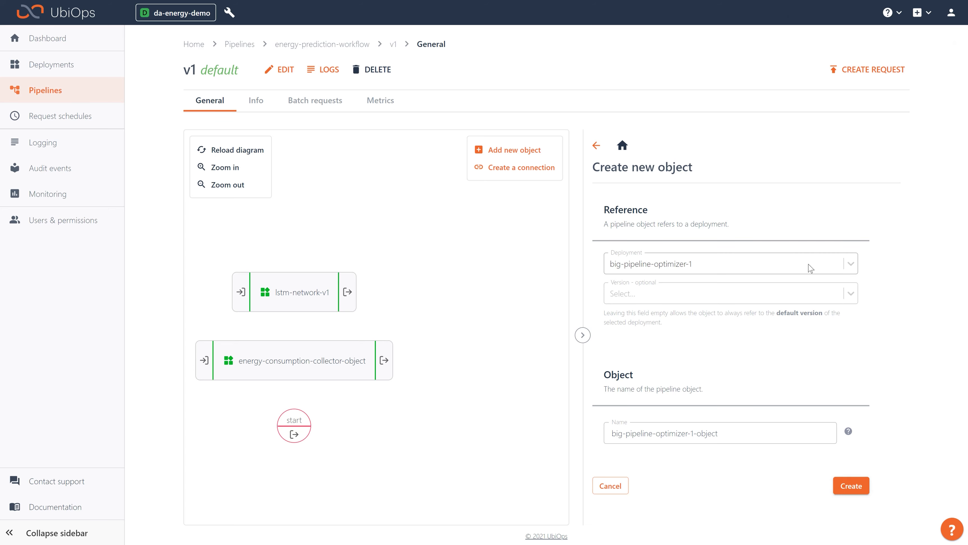
left_click(810, 269)
type("wri")
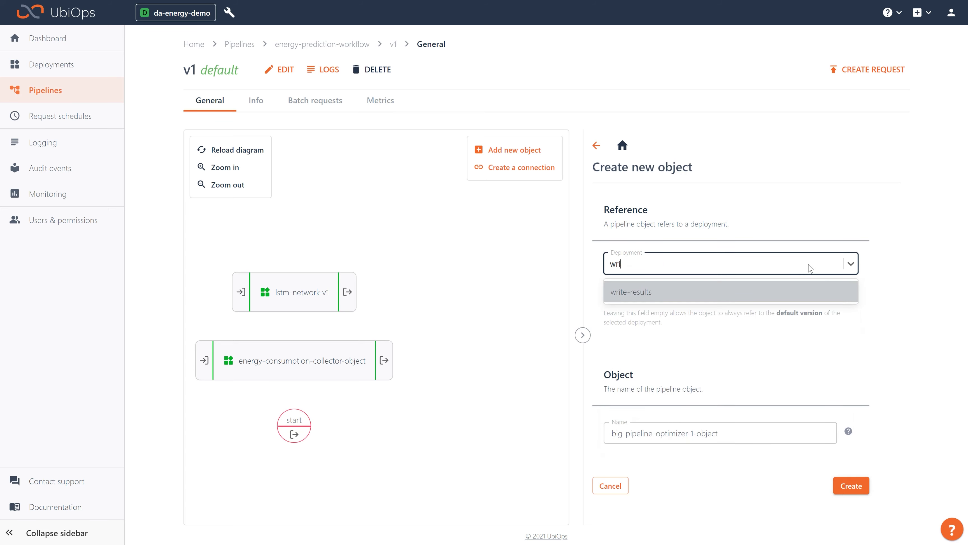
left_click(784, 292)
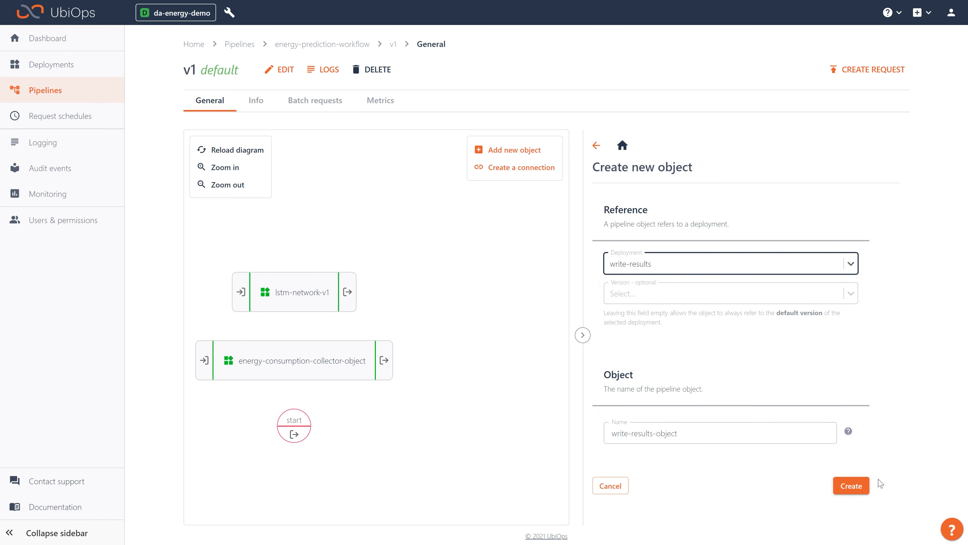
left_click(852, 486)
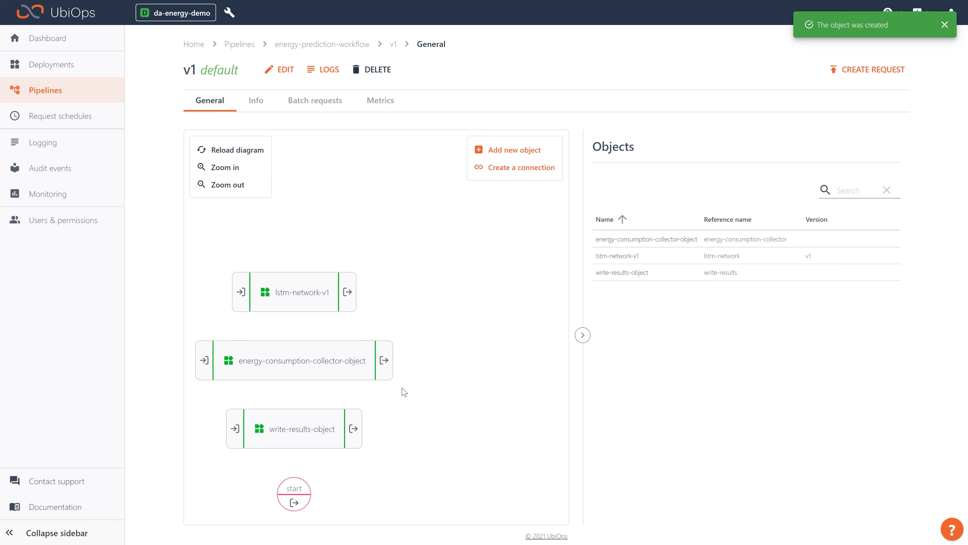
- Connect pipeline_start to energy-consumption-collector-object, mapping n_predictions to n_predictions, and create the connection
left_click(523, 168)
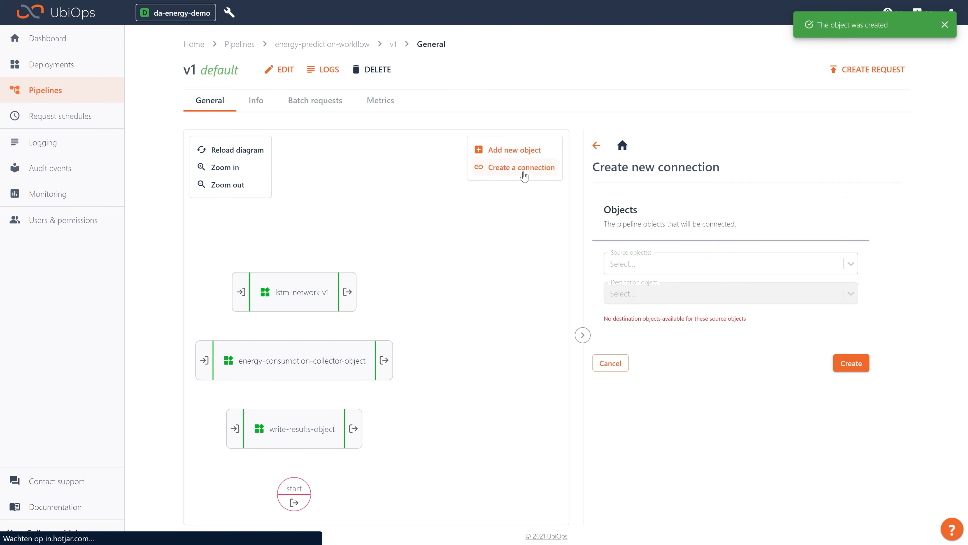
left_click(741, 267)
left_click(673, 298)
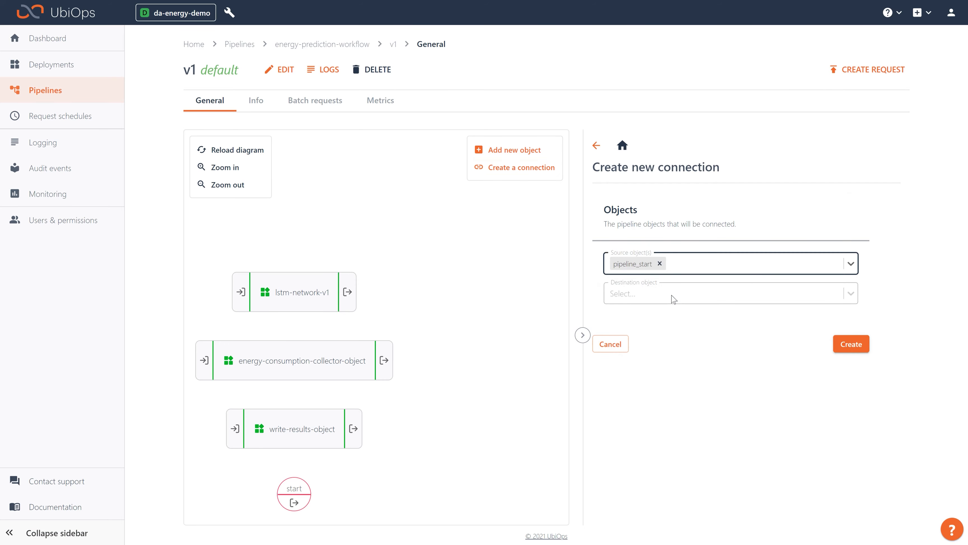
left_click(673, 298)
left_click(683, 342)
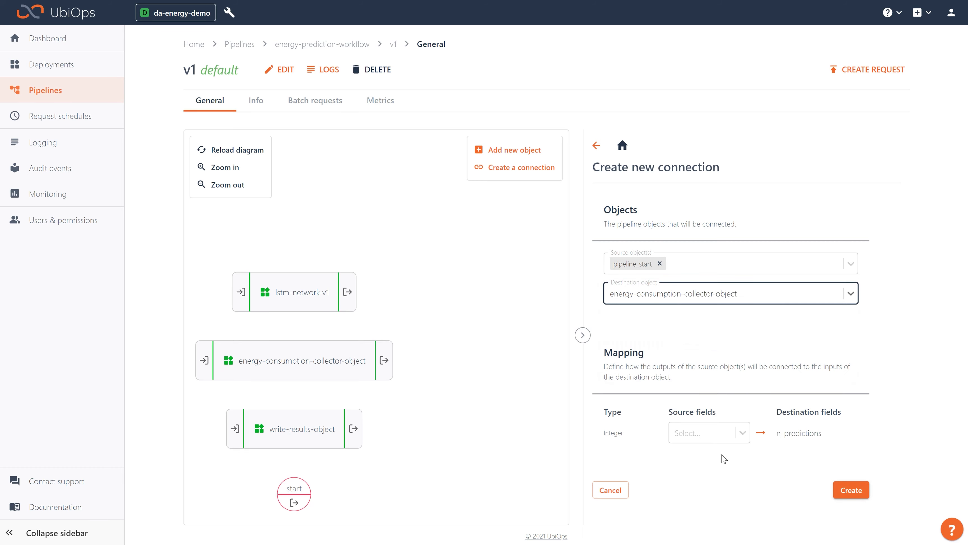
left_click(720, 436)
left_click(716, 479)
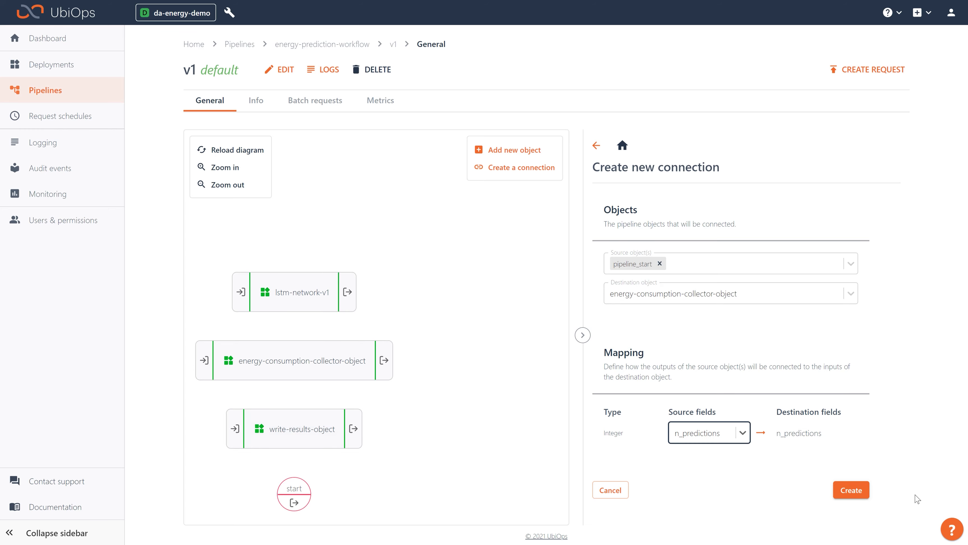
left_click(844, 489)
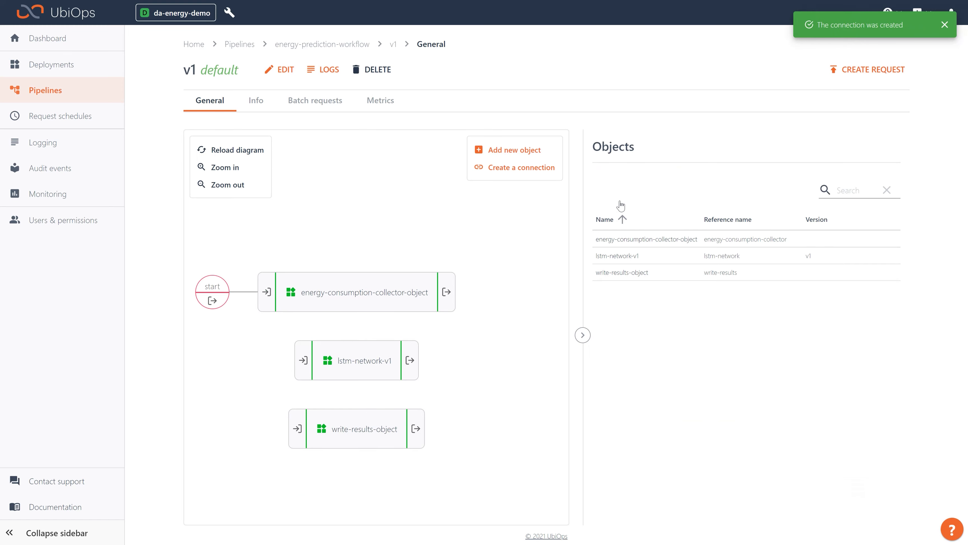
- Set up a new connection with energy-consumption-collector-object as the source and lstm-network-v1 as the destination
left_click(510, 168)
left_click(705, 267)
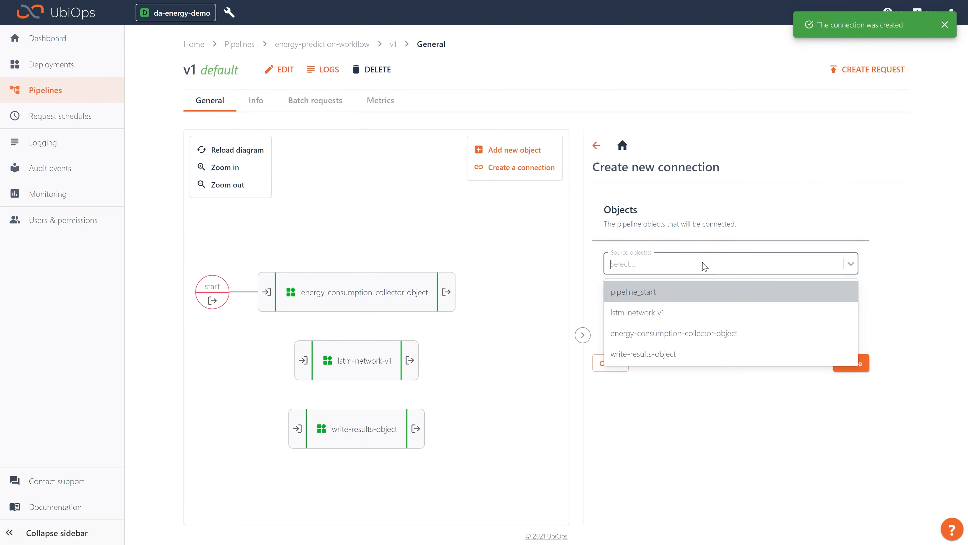
left_click(703, 341)
left_click(673, 298)
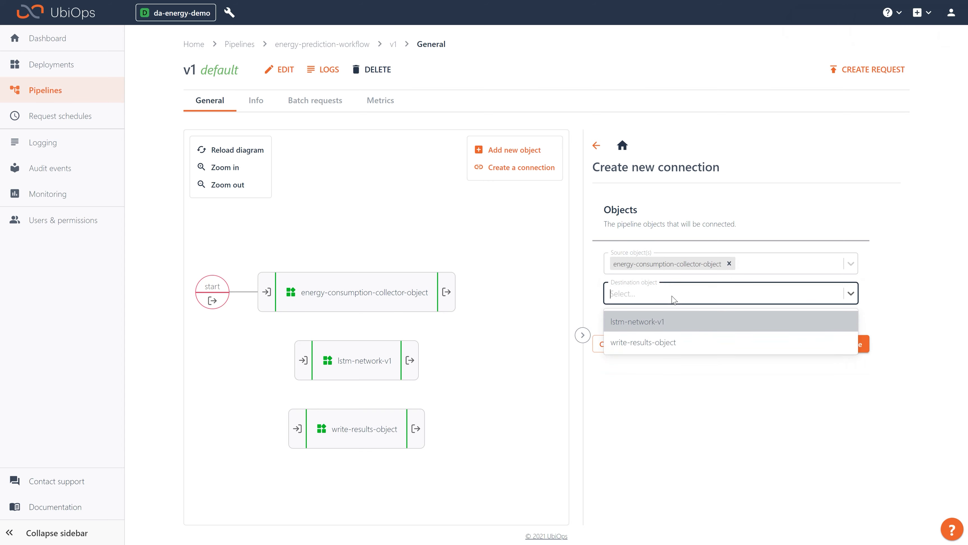
left_click(669, 323)
scroll(729, 382, "down", 1)
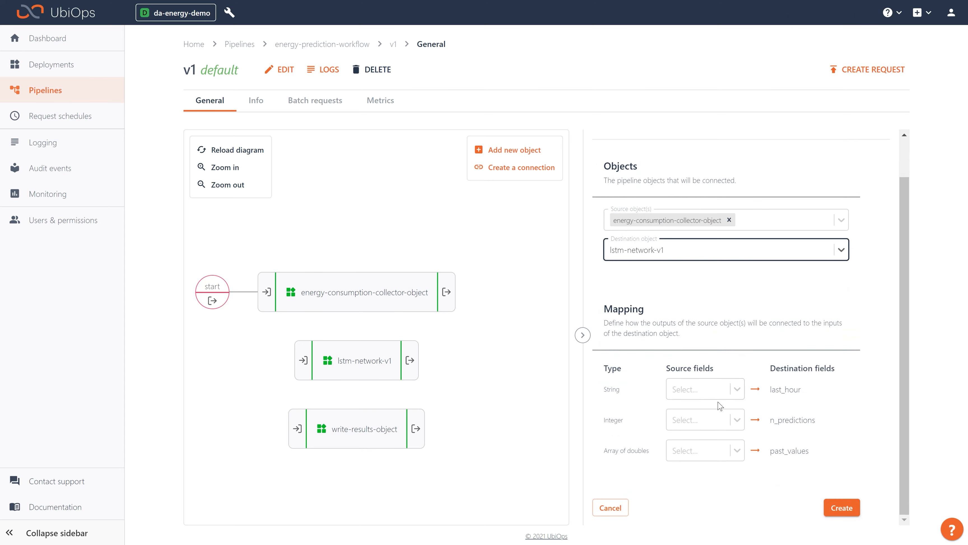
- Map last_hour, n_predictions and past_values to the lstm-network-v1 inputs of the same names and create the connection
left_click(729, 397)
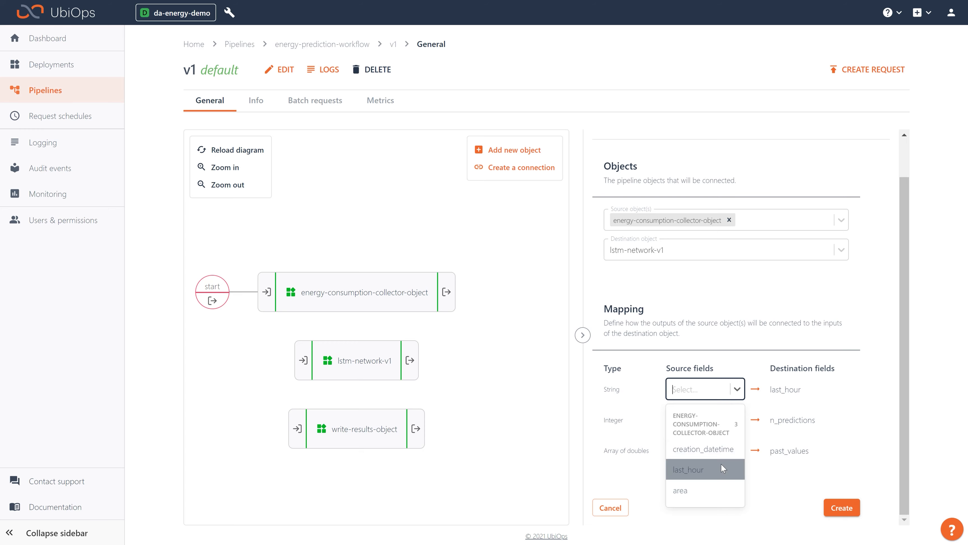
left_click(690, 469)
left_click(703, 420)
left_click(700, 482)
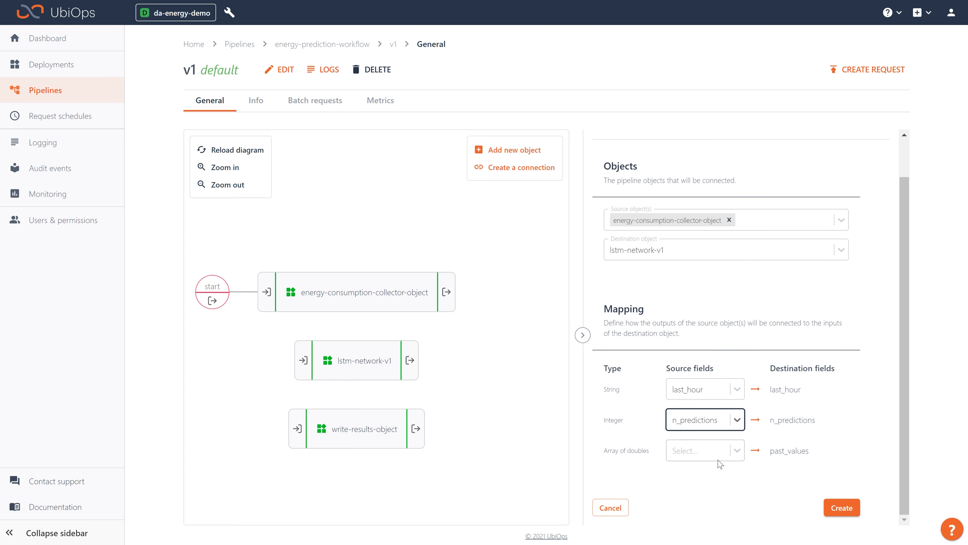
left_click(721, 452)
left_click(710, 511)
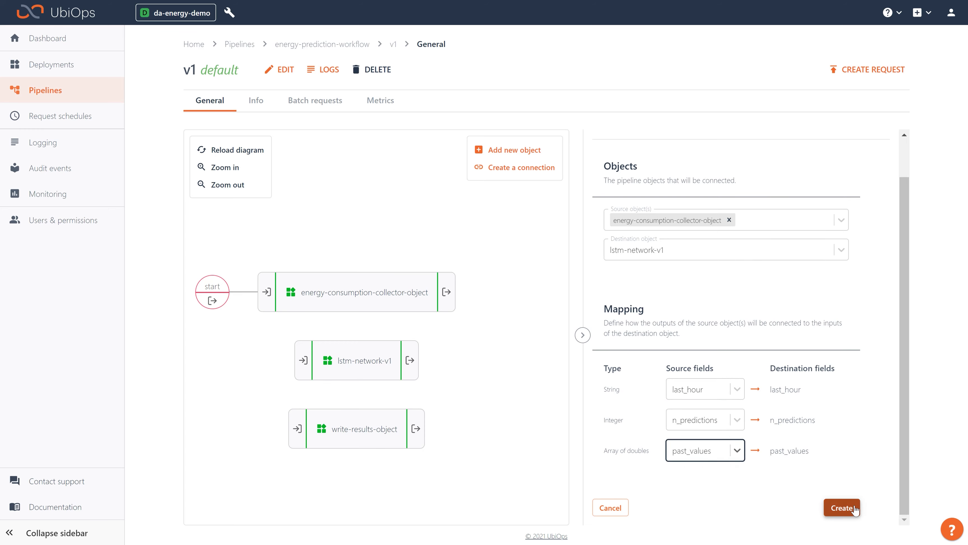
left_click(842, 507)
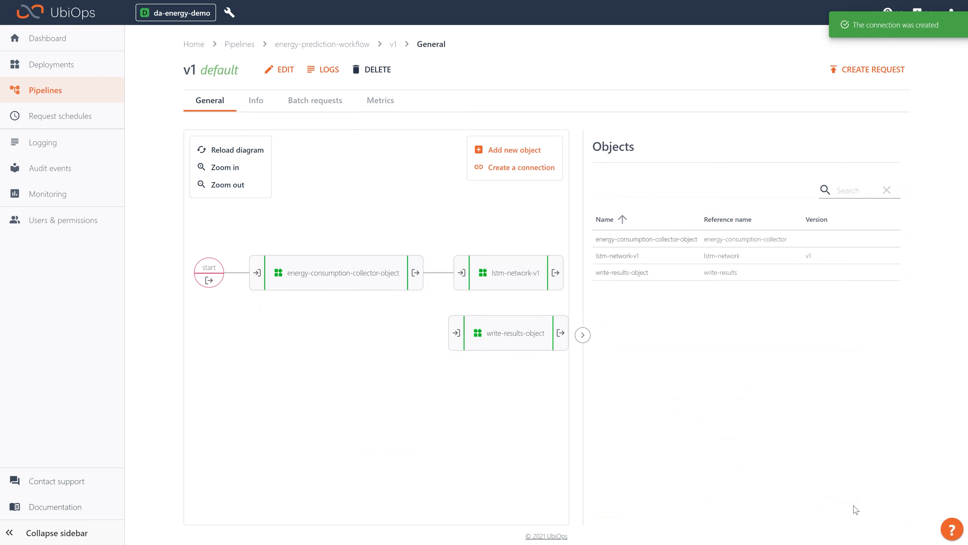
- Set up another connection with lstm-network-v1 as the source and write-results-object as the destination
left_click(529, 173)
left_click(711, 267)
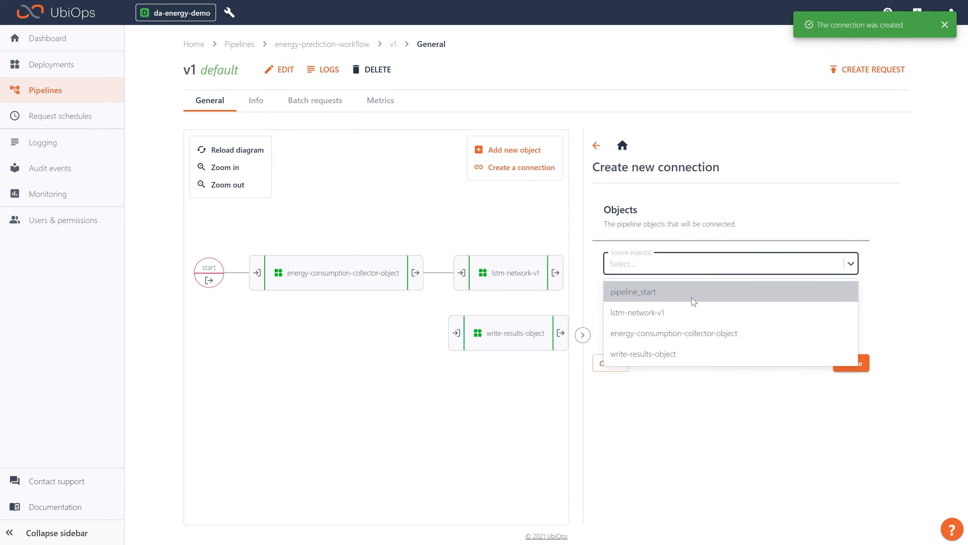
left_click(692, 312)
left_click(716, 299)
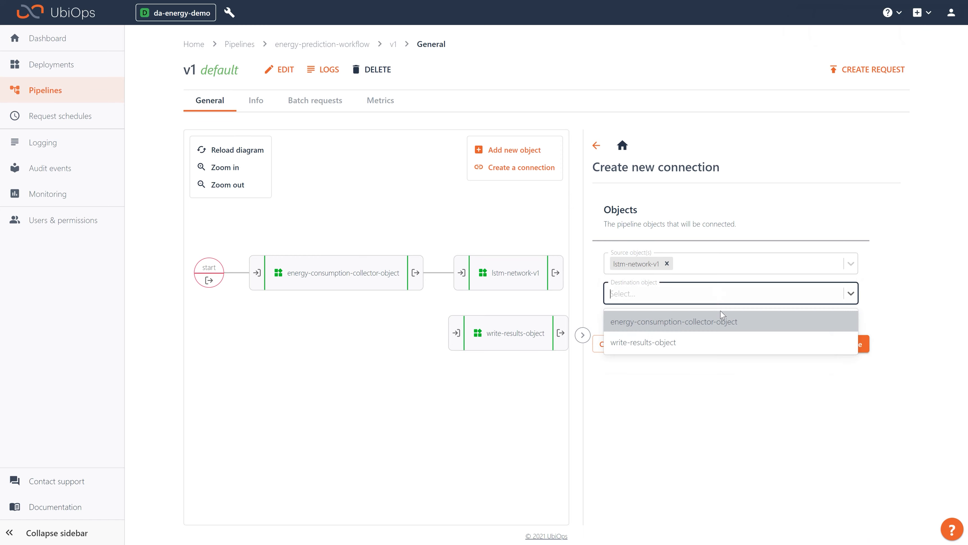
left_click(669, 343)
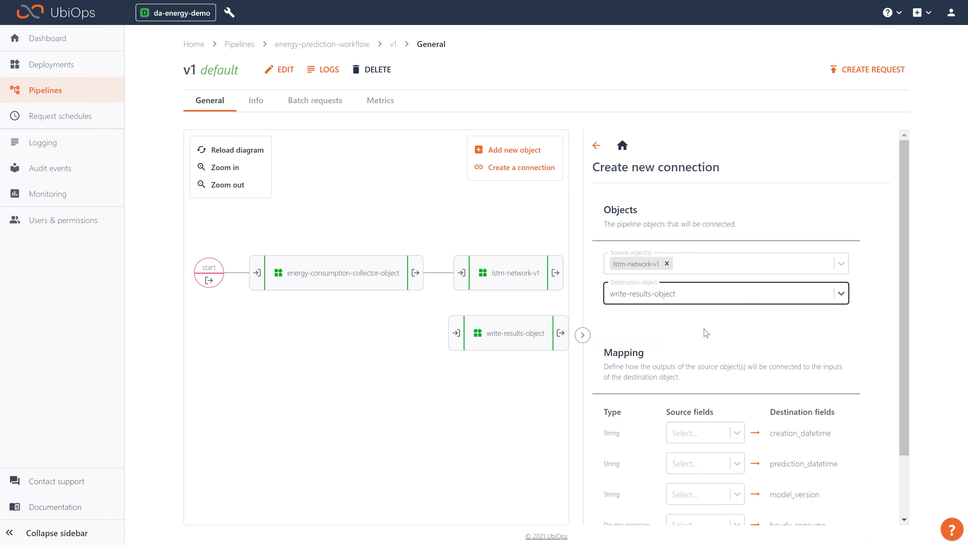
scroll(706, 332, "down", 2)
- Map creation_datetime, prediction_datetime, model_version and hourly_consume to the write-results-object inputs of the same names and create the connection
left_click(705, 359)
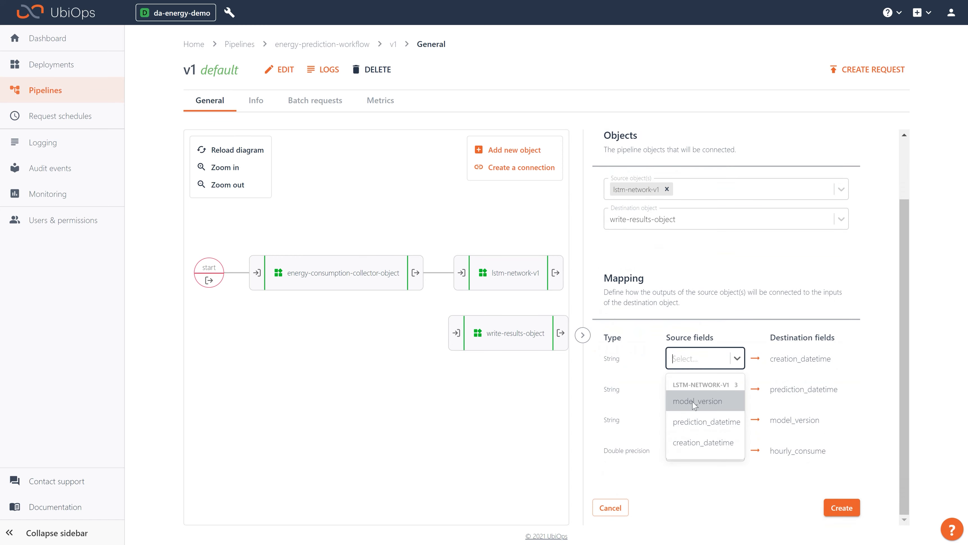
left_click(696, 450)
left_click(694, 391)
left_click(698, 445)
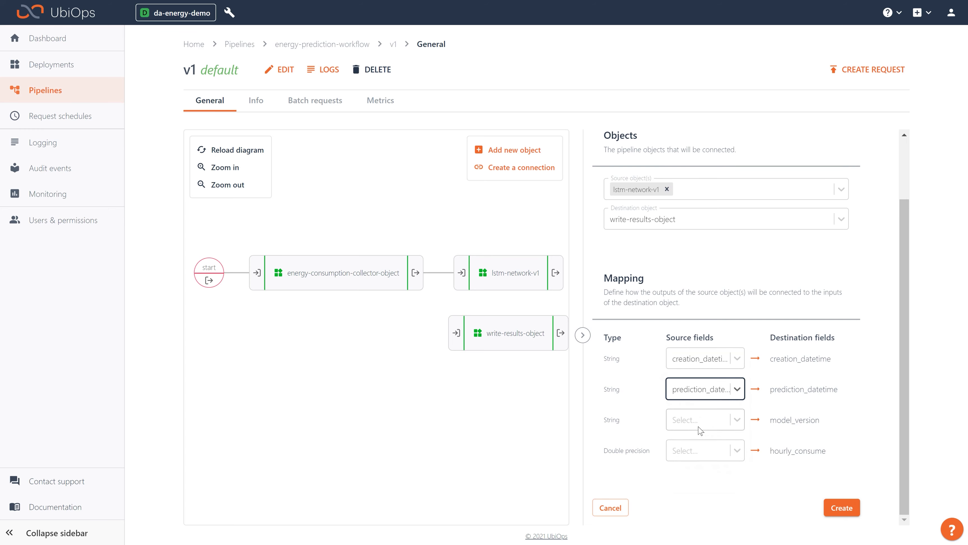
left_click(701, 430)
left_click(703, 471)
left_click(700, 454)
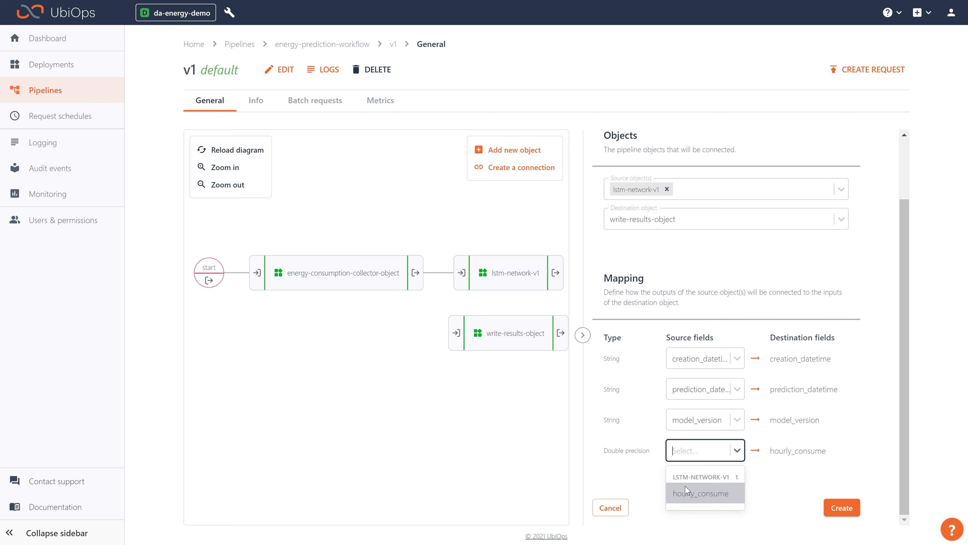
left_click(691, 493)
left_click(841, 509)
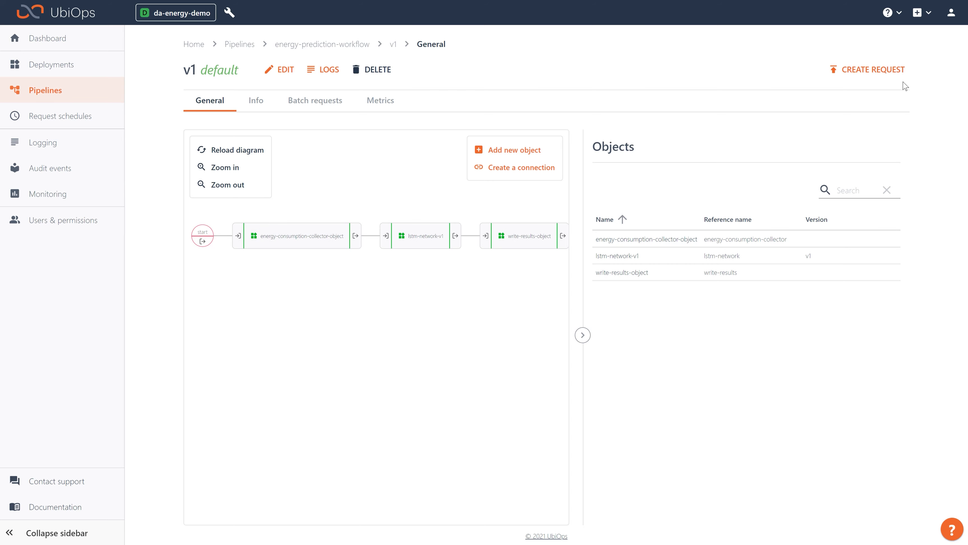
- Send a direct request to the v1 pipeline with n_predictions set to 1 and hide the waiting dialog
left_click(877, 71)
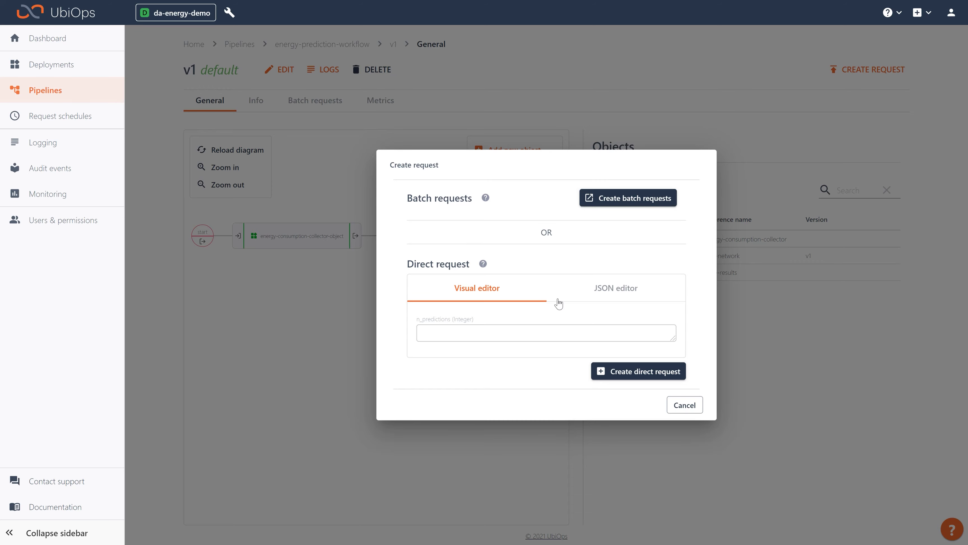
left_click(482, 335)
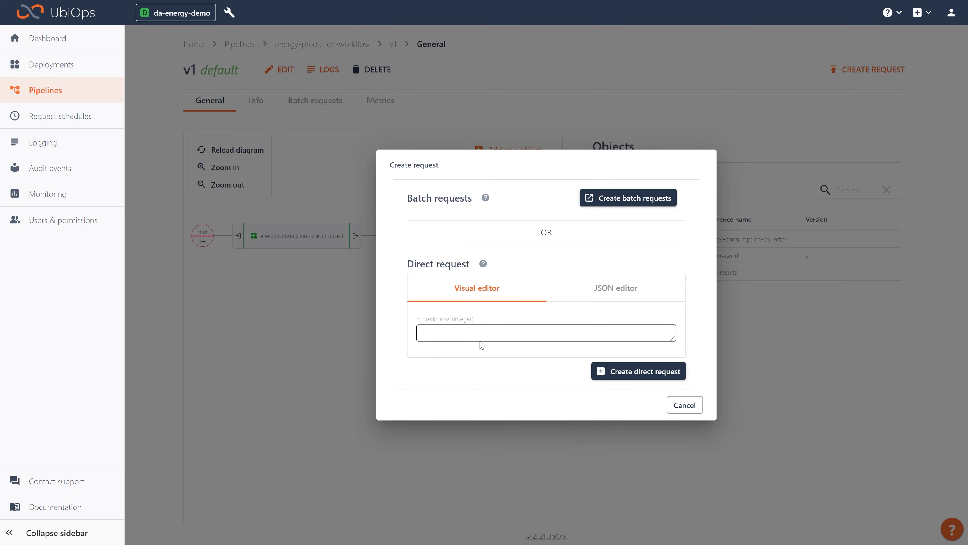
type("1")
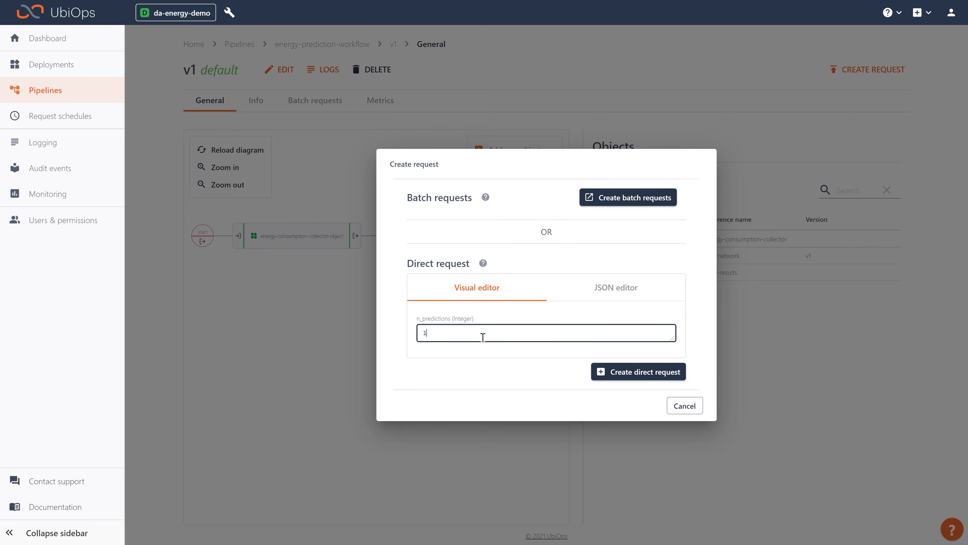
left_click(631, 372)
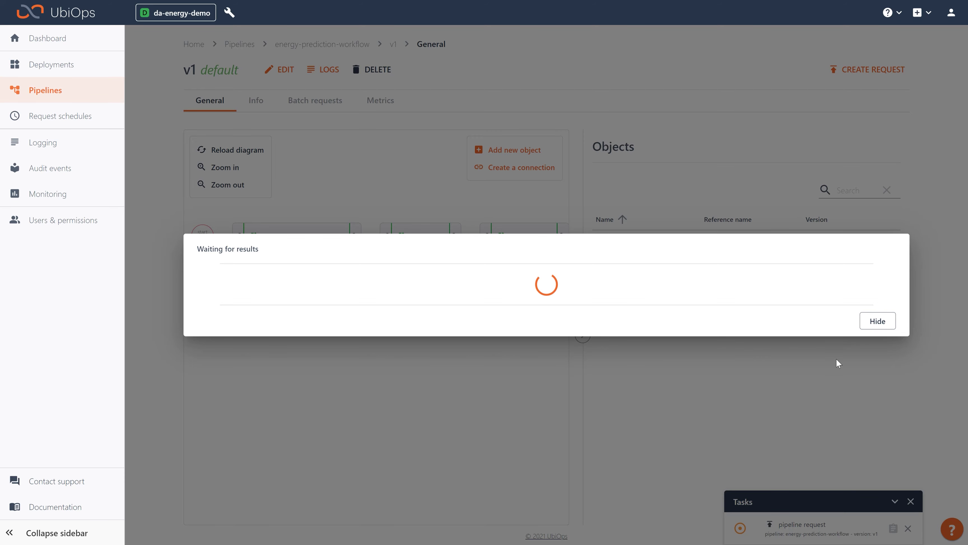
left_click(878, 320)
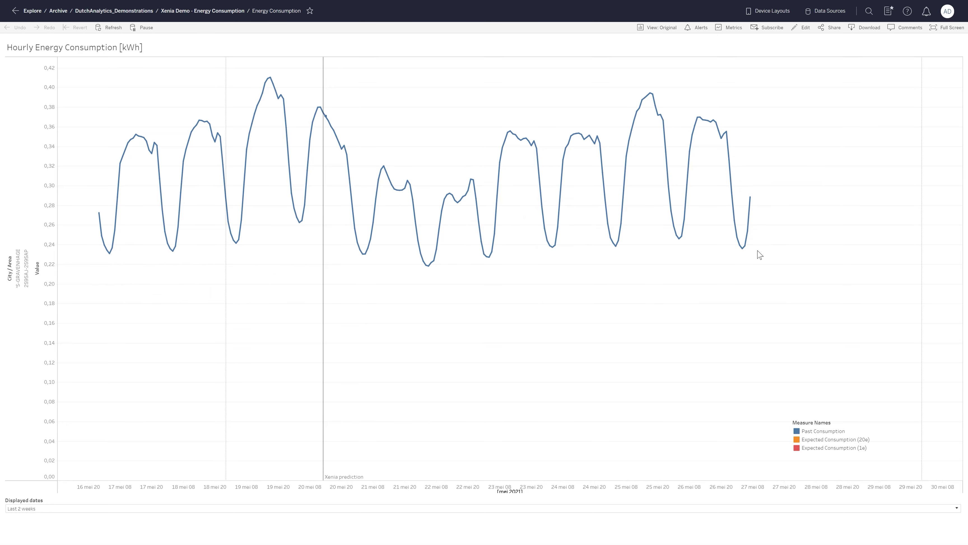
- Return to UbiOps from the energy dashboard, open the project's logs and view the pipeline request's results
mouse_move(756, 208)
key("ctrl+Tab")
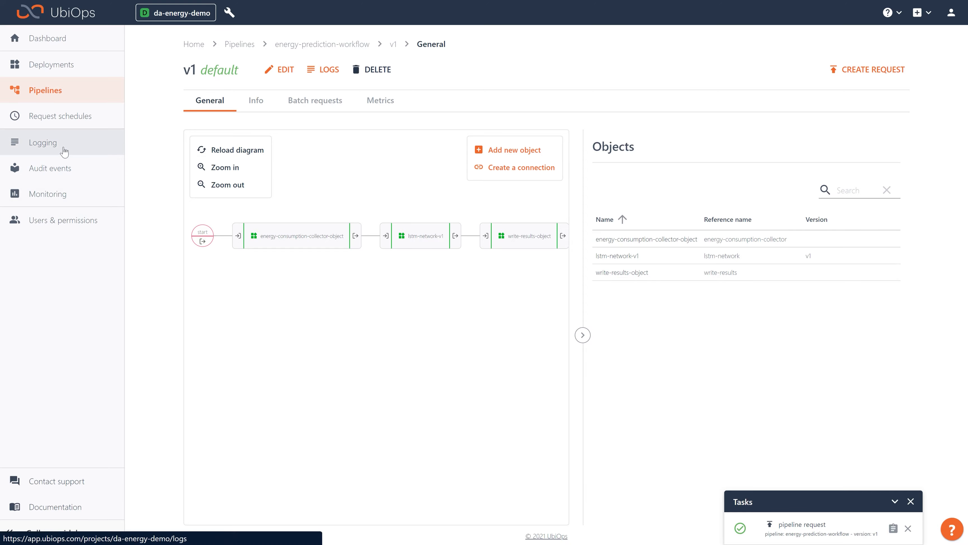
left_click(50, 143)
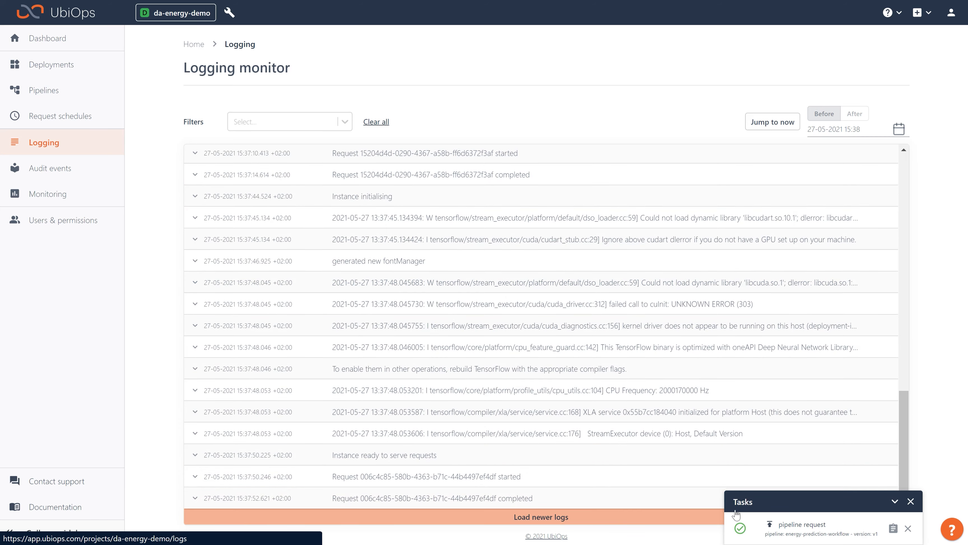
left_click(892, 529)
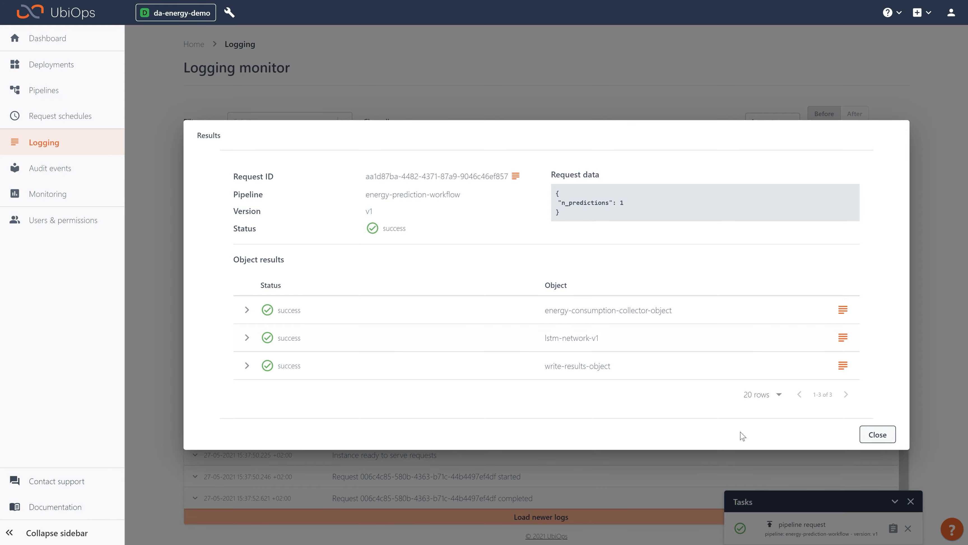
- Switch to the Tableau Energy Consumption dashboard, refresh its data and inspect the newest prediction point
key("ctrl+Tab")
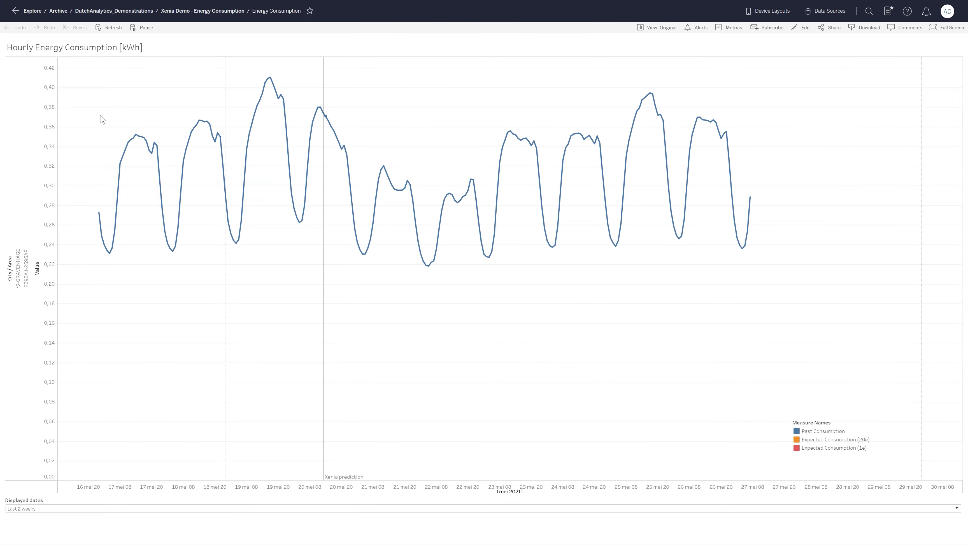
left_click(99, 30)
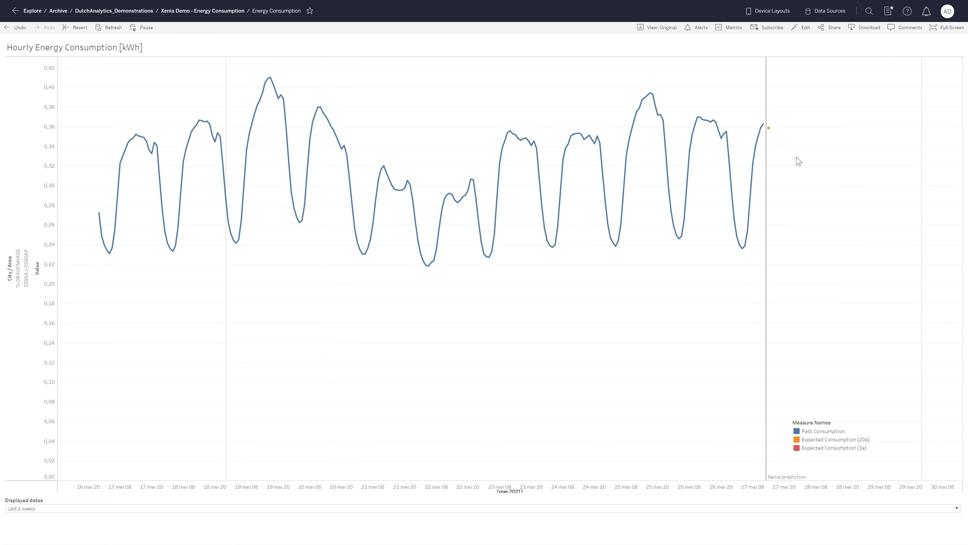
mouse_move(769, 129)
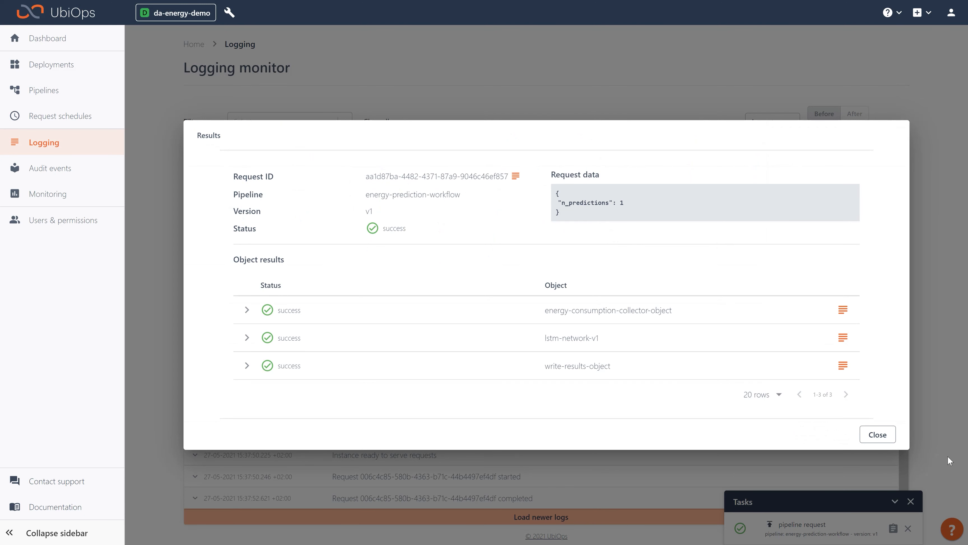
- Close the request results and start a new request schedule named every-two-hours
left_click(878, 434)
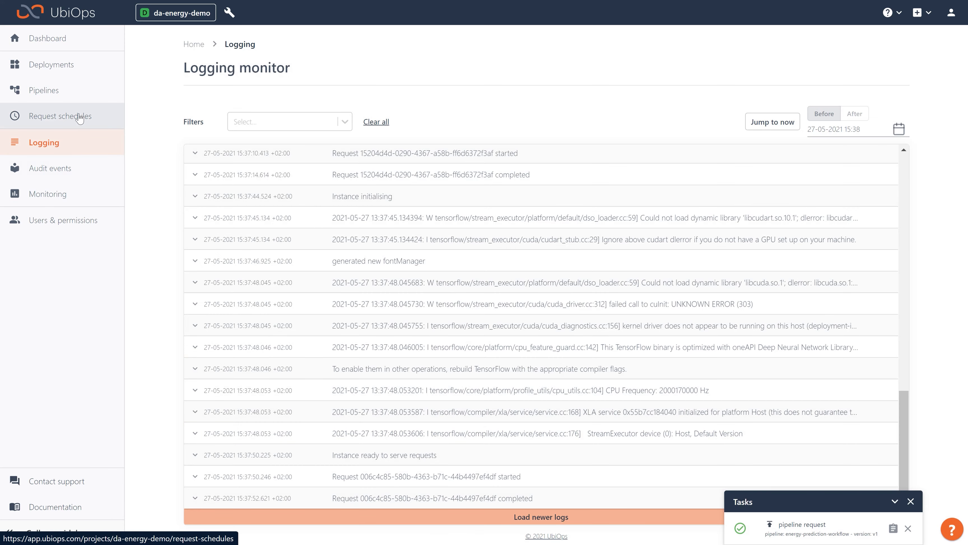
left_click(79, 118)
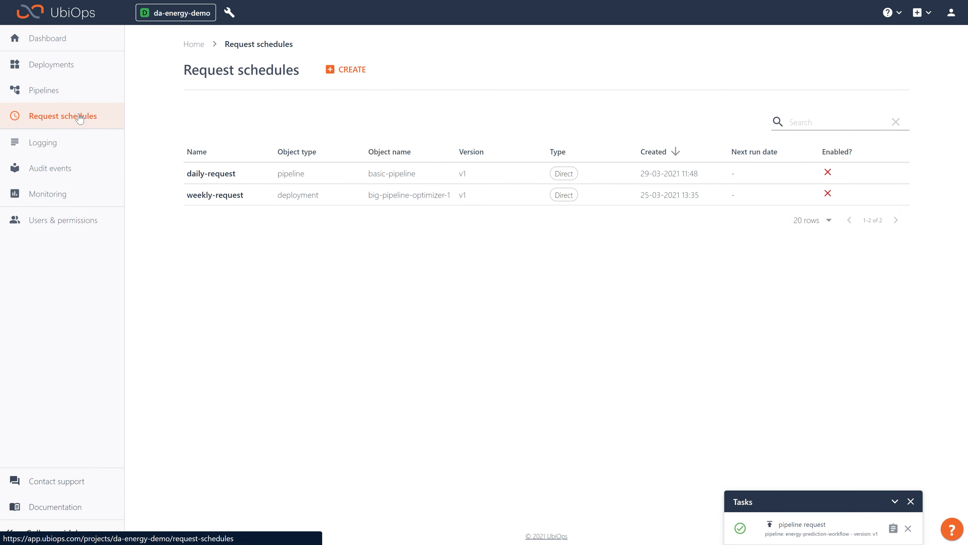
left_click(336, 71)
left_click(612, 150)
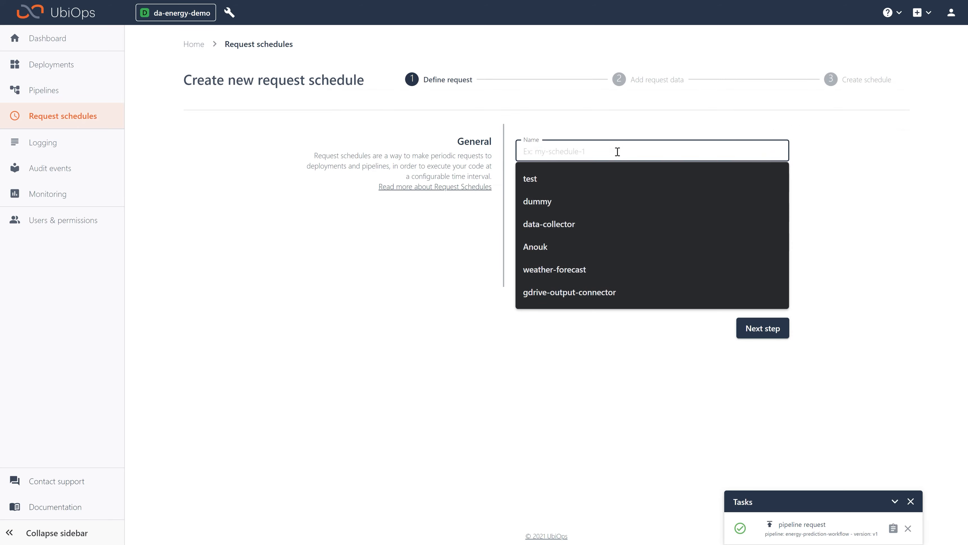
type("every-two-hours")
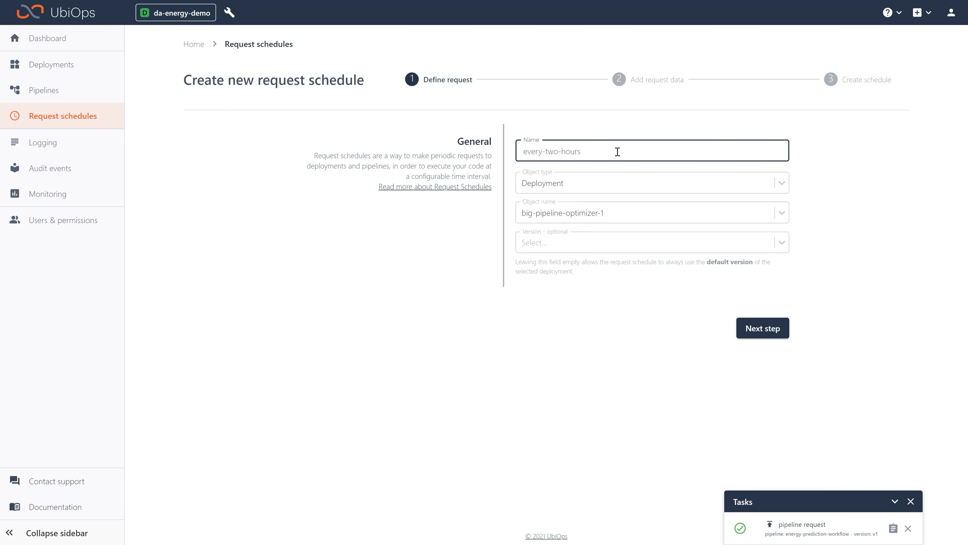
- Set the schedule's object type to Pipeline, choose energy-prediction-workflow as the object, and continue to the request data
left_click(641, 183)
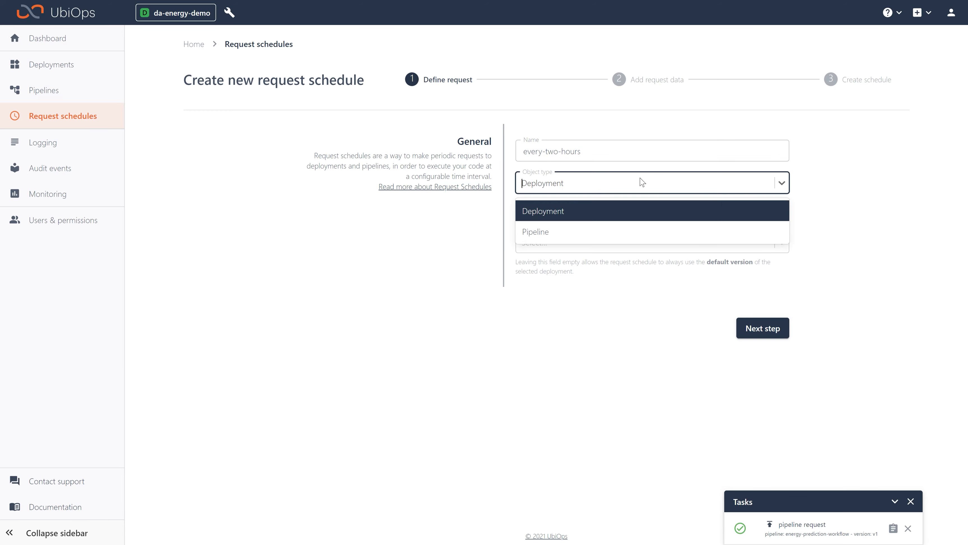
left_click(572, 238)
left_click(570, 216)
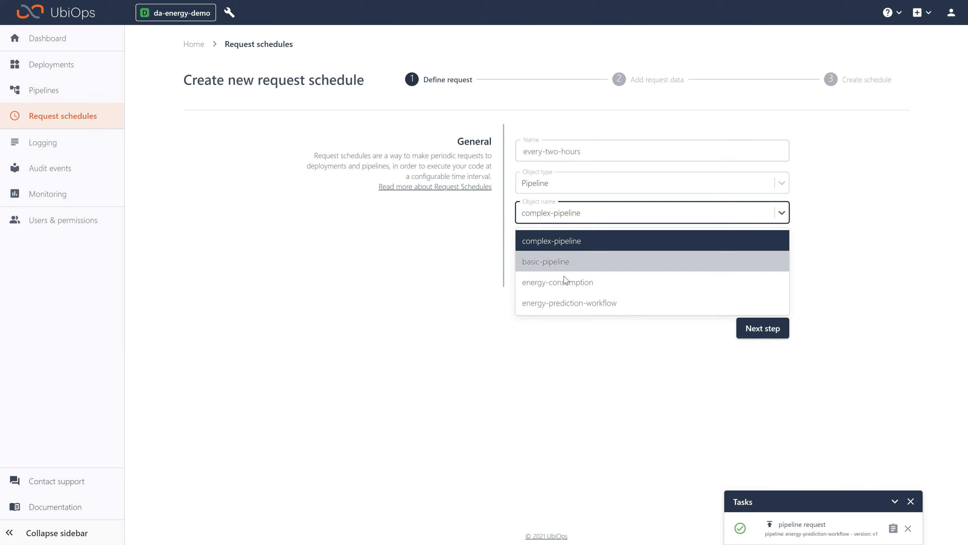
left_click(573, 302)
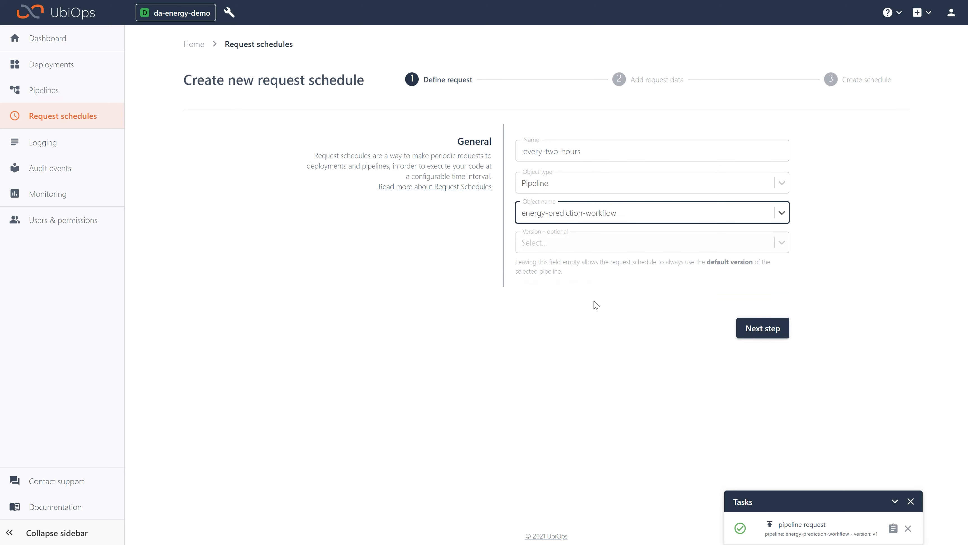
left_click(764, 328)
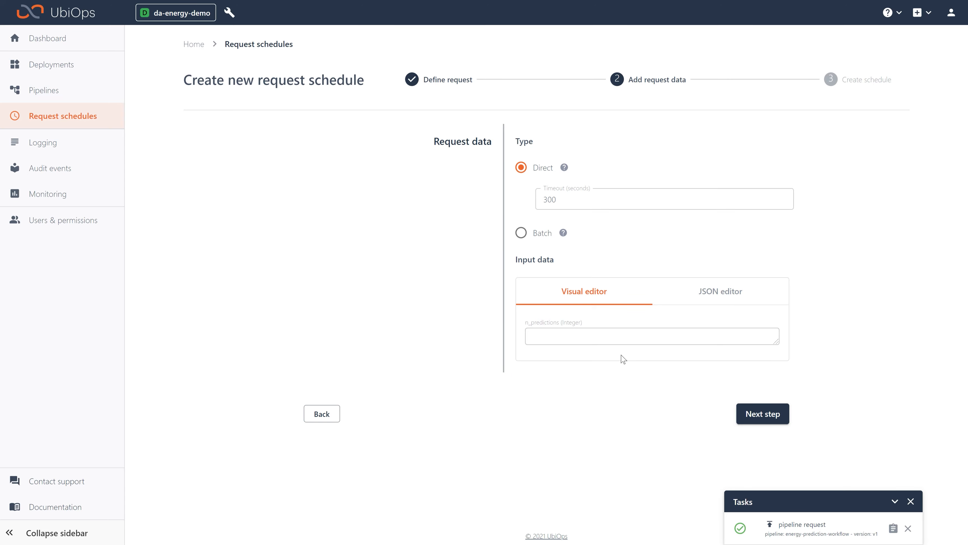
- Set n_predictions to 2 for the scheduled direct request and continue to the schedule timing
left_click(575, 329)
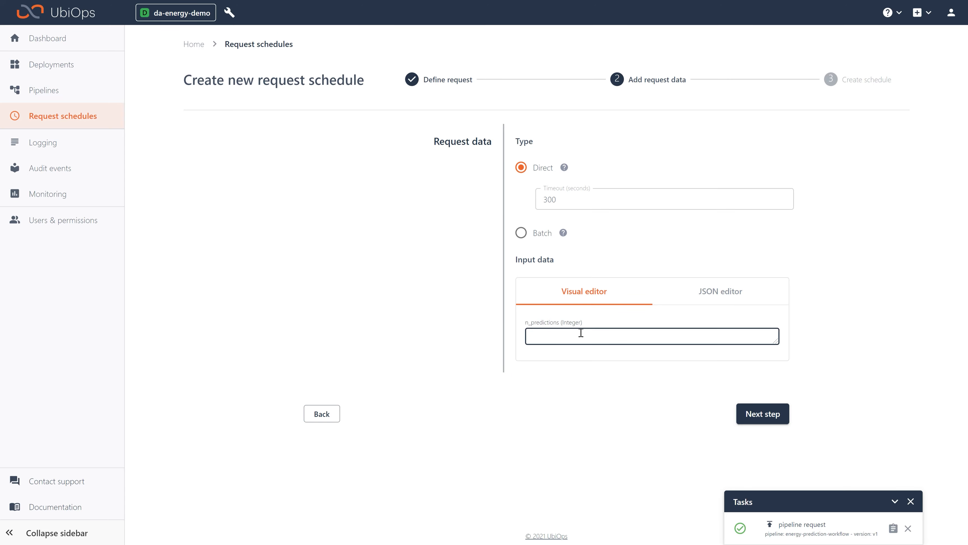
type("2")
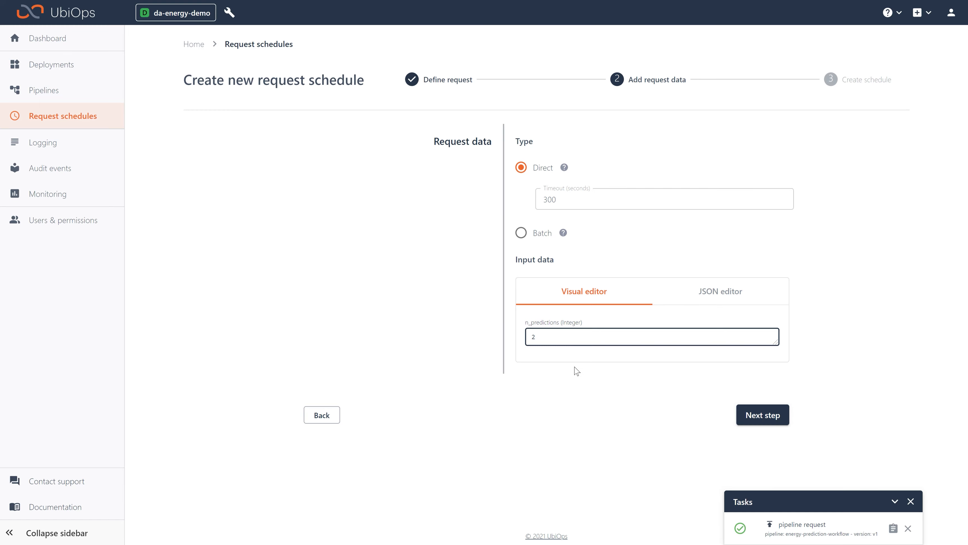
left_click_drag(546, 333, 524, 337)
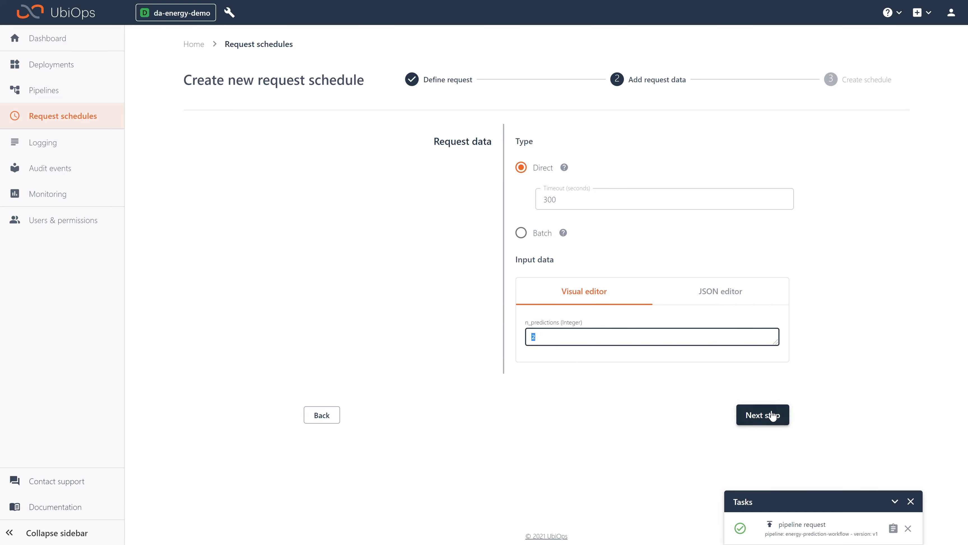
left_click(763, 415)
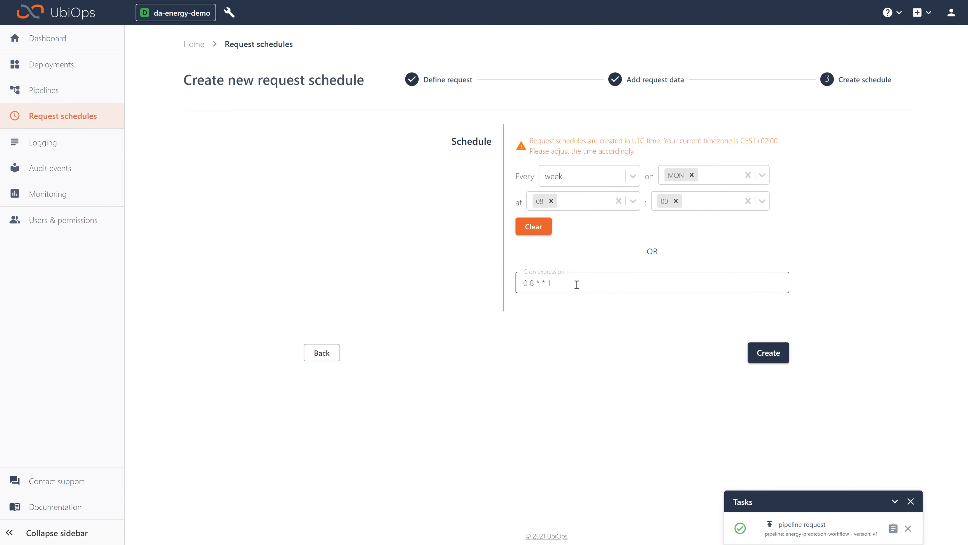
- Set the cron expression to 0 */2 * * * and create the request schedule
left_click(535, 285)
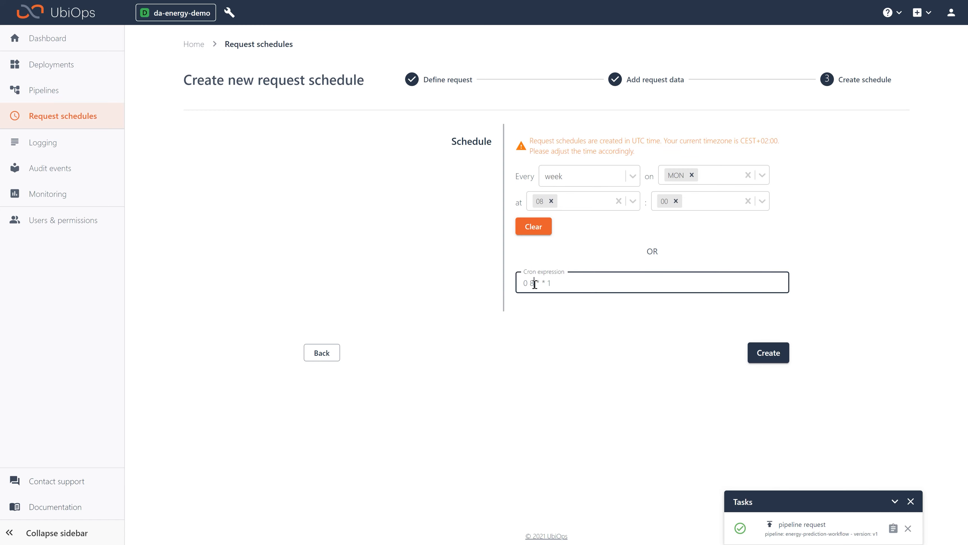
key("BackSpace")
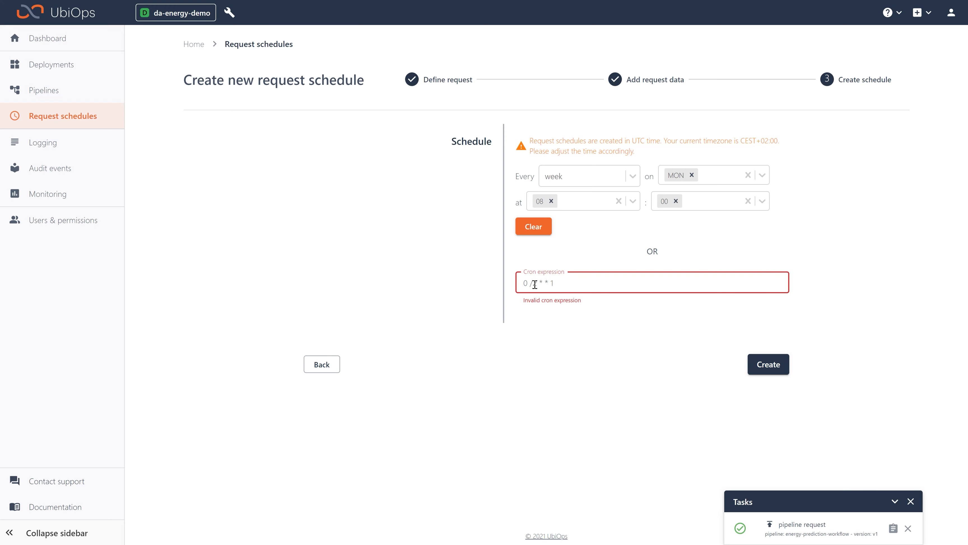
type("*")
left_click(567, 301)
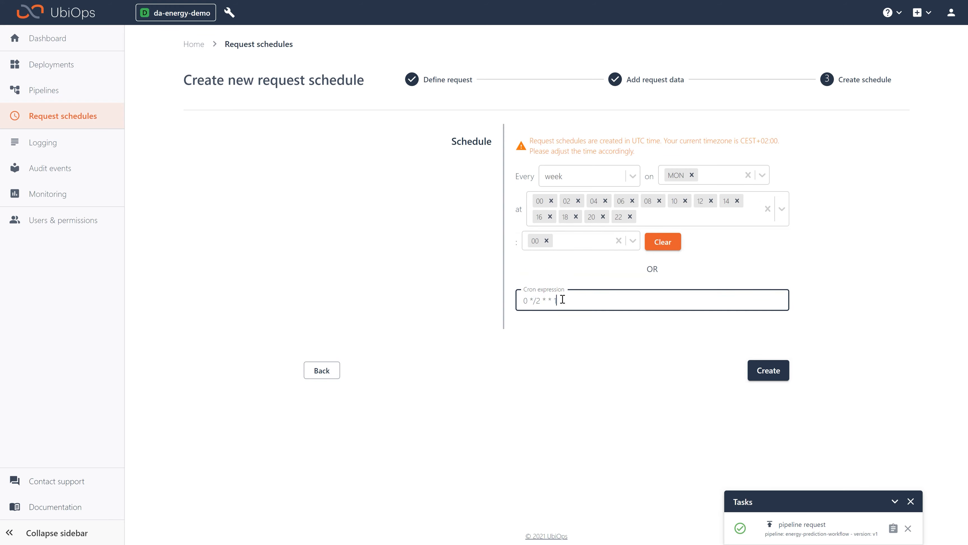
key("BackSpace")
type("*")
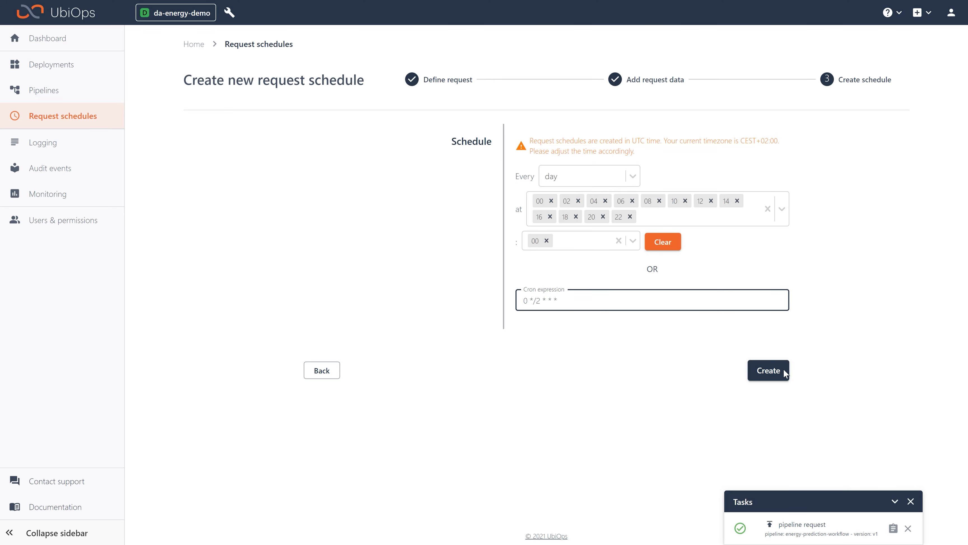
left_click(765, 371)
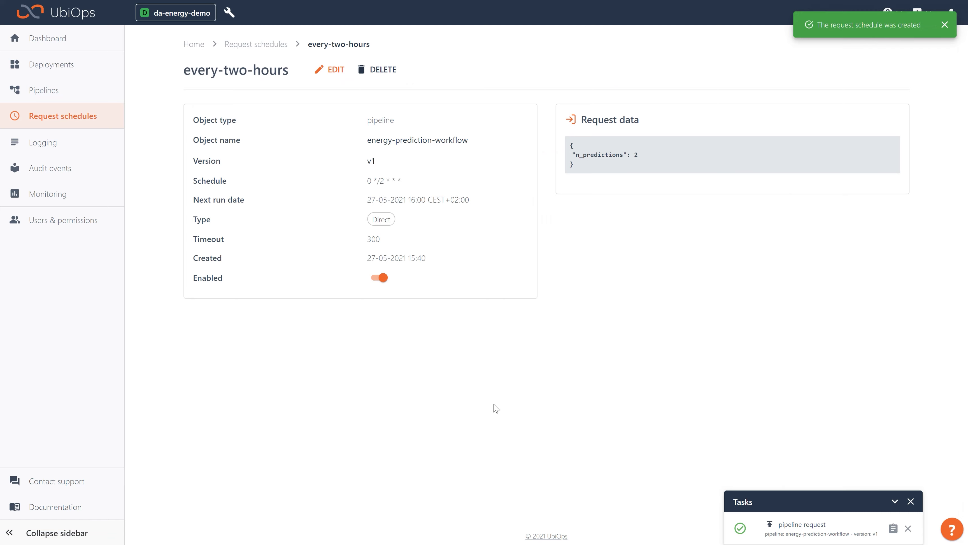